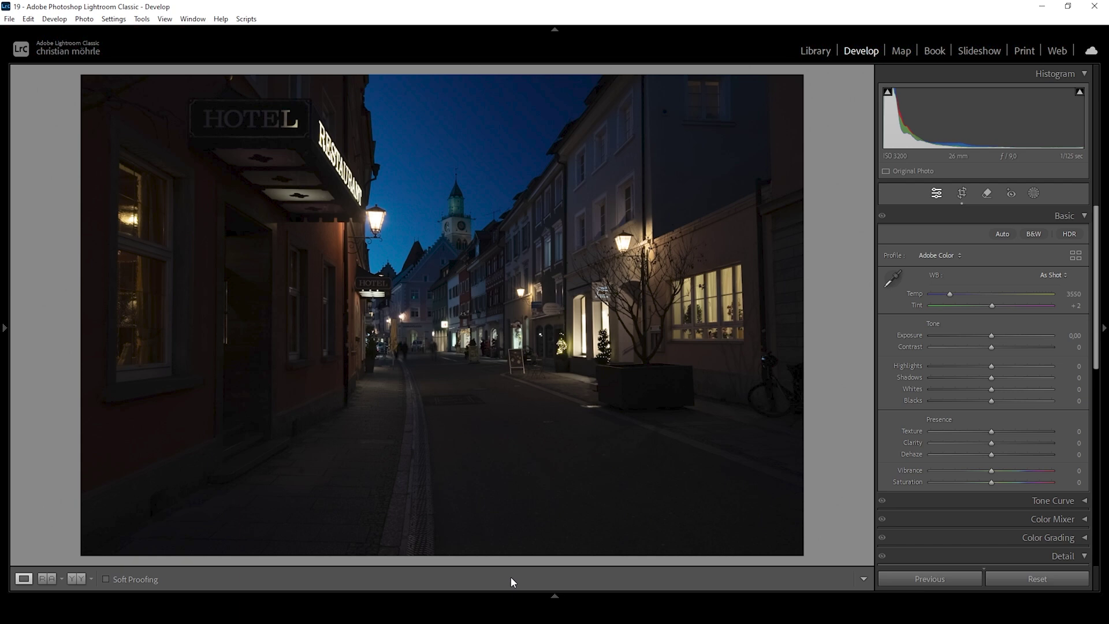
Step: Change the photo's profile to Adobe Neutral and raise its Exposure to +2.25
{"action": "left_click", "coordinate": [950, 255]}
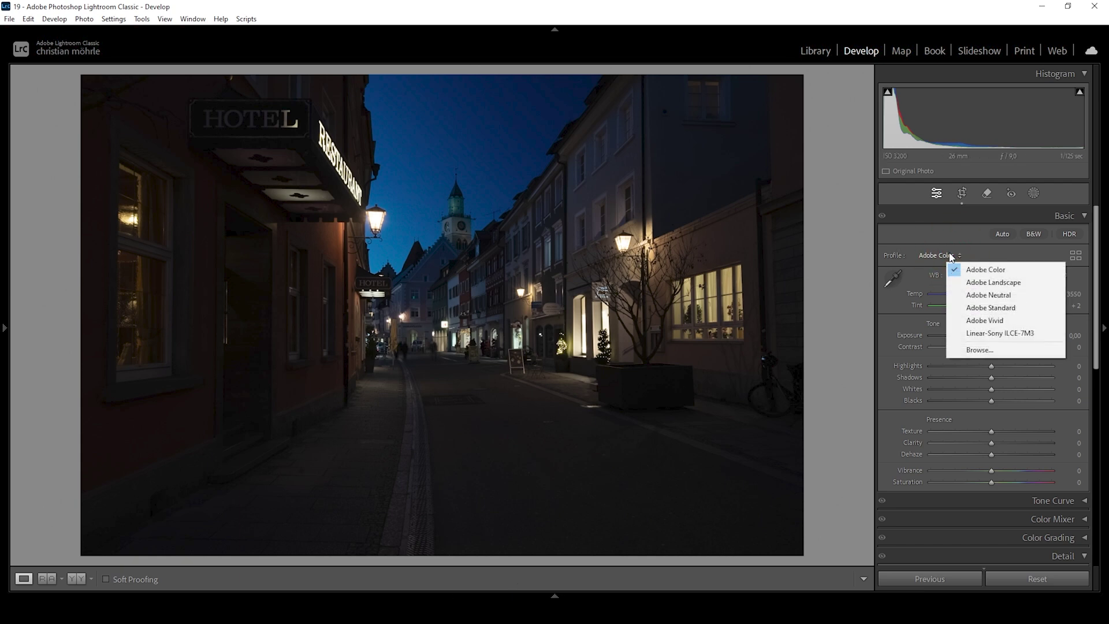
{"action": "left_click", "coordinate": [989, 295]}
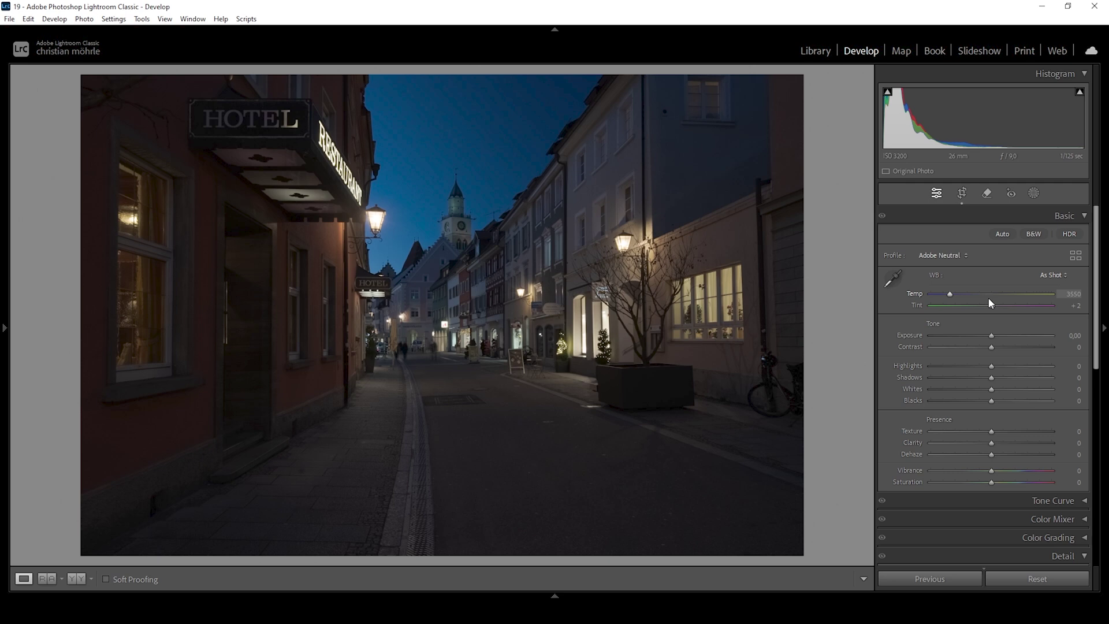
{"action": "left_click_drag", "start_coordinate": [993, 336], "coordinate": [1005, 337]}
{"action": "left_click_drag", "start_coordinate": [1073, 336], "coordinate": [1080, 338]}
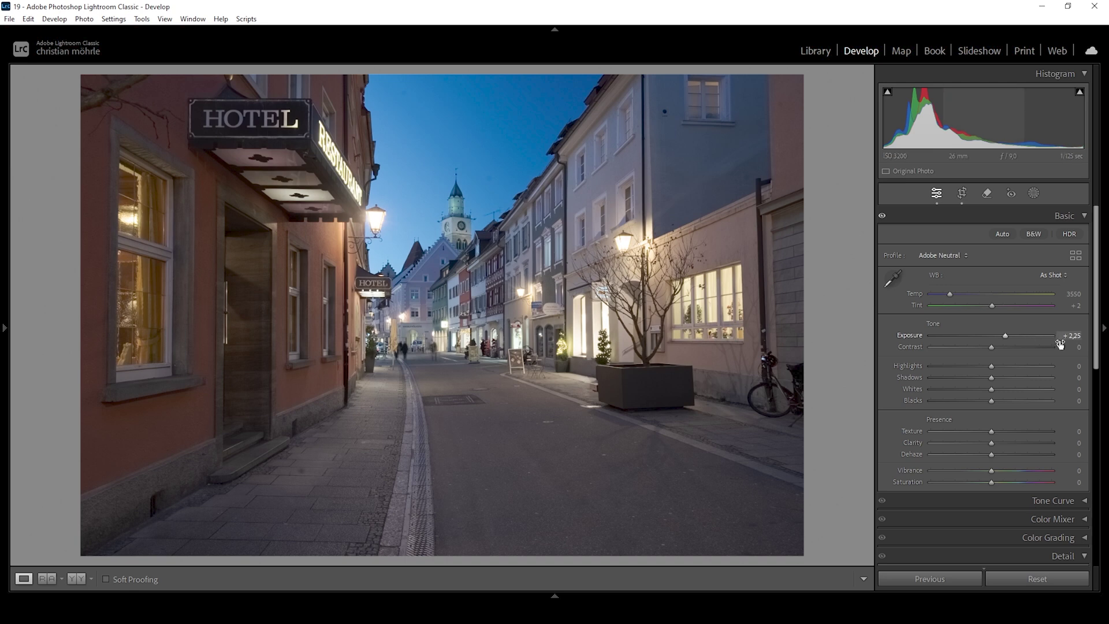
Step: Set the photo's Highlights to −77, Shadows to −42, Whites to +49 and Blacks to +35
{"action": "left_click_drag", "start_coordinate": [992, 367], "coordinate": [945, 371]}
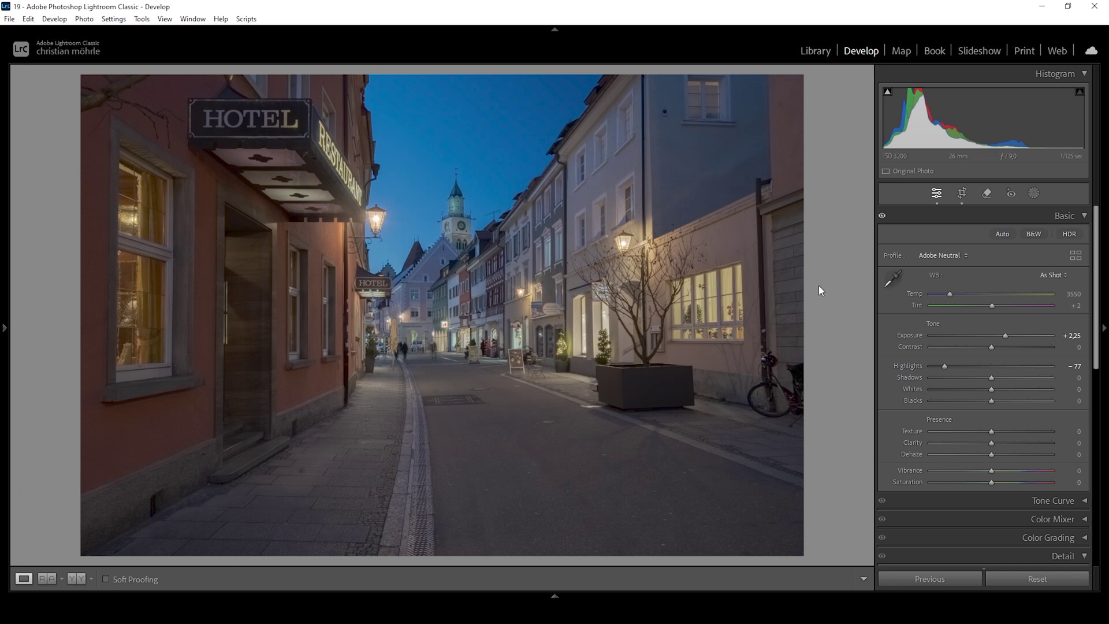
{"action": "left_click_drag", "start_coordinate": [991, 378], "coordinate": [966, 377]}
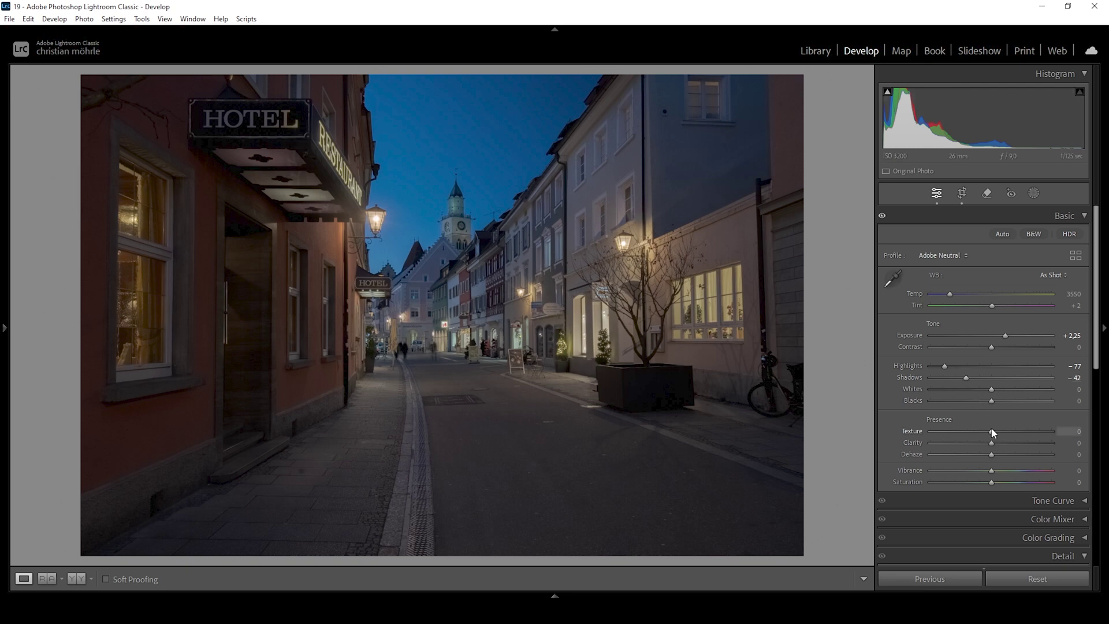
{"action": "left_click_drag", "start_coordinate": [992, 400], "coordinate": [1011, 401]}
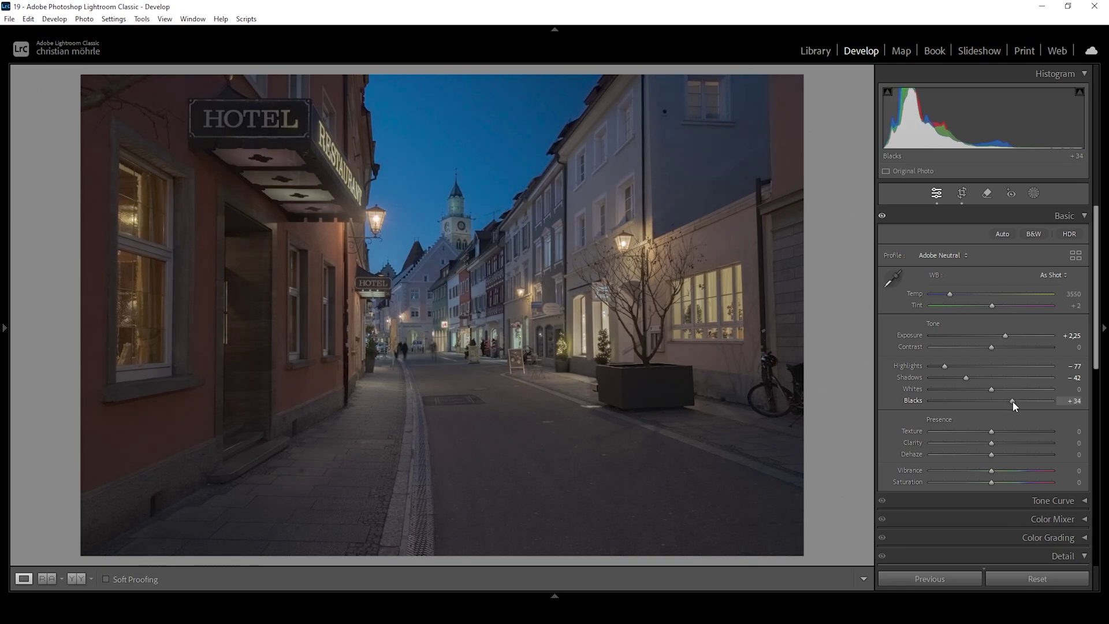
{"action": "left_click_drag", "start_coordinate": [1013, 401], "coordinate": [1007, 402]}
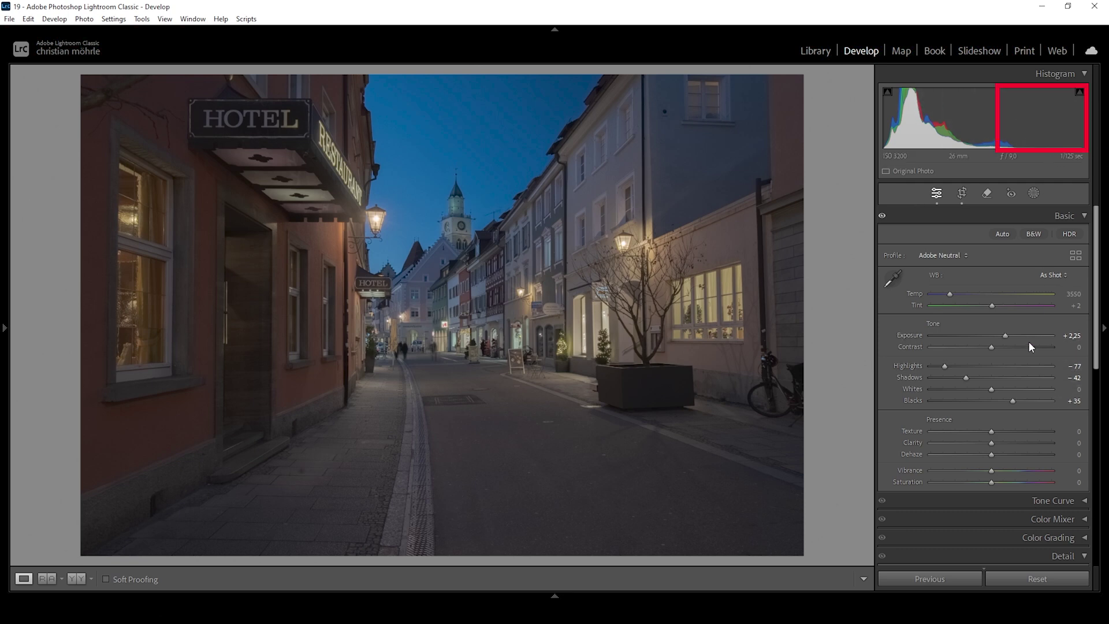
{"action": "left_click_drag", "start_coordinate": [992, 389], "coordinate": [996, 390]}
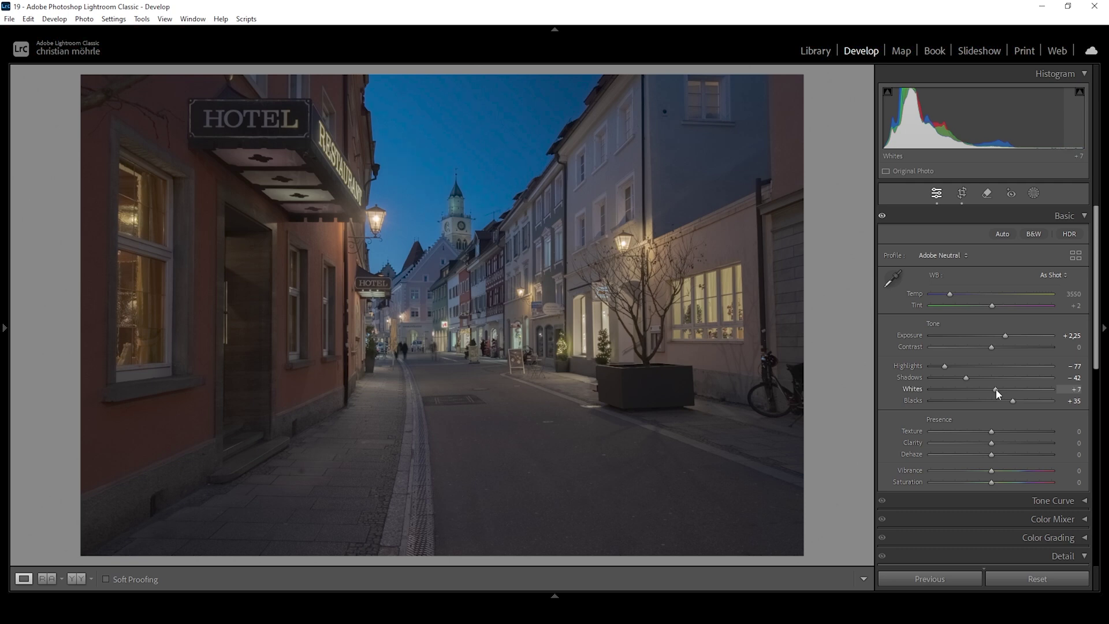
{"action": "left_click_drag", "start_coordinate": [996, 389], "coordinate": [1022, 390]}
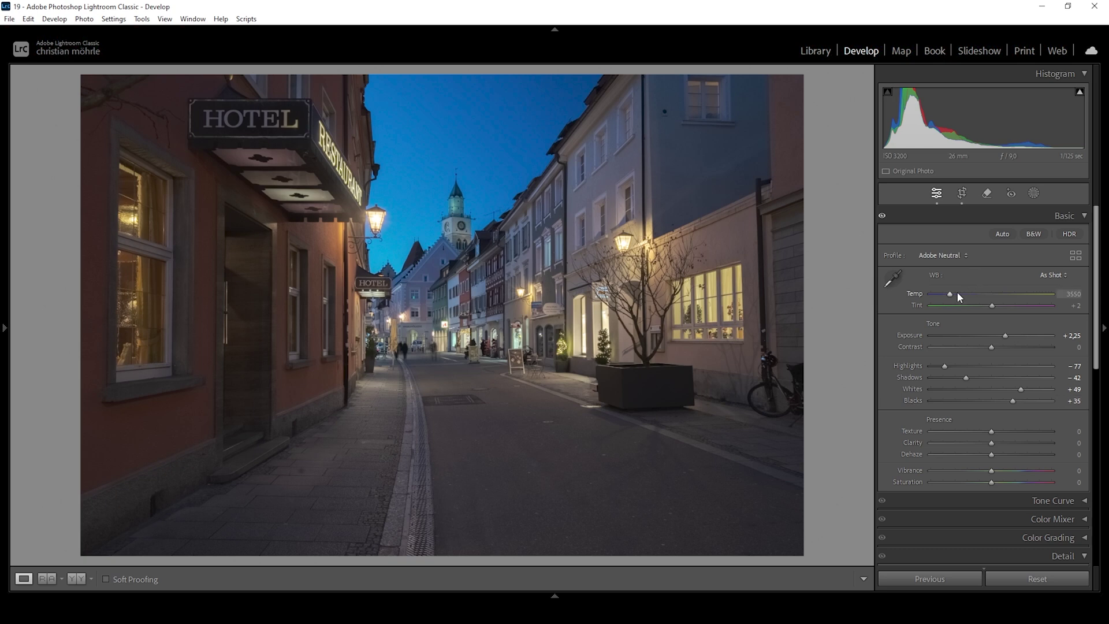
Step: Warm the white balance to a Temp of 6250 and reduce Vibrance to −5
{"action": "left_click_drag", "start_coordinate": [951, 293], "coordinate": [984, 298]}
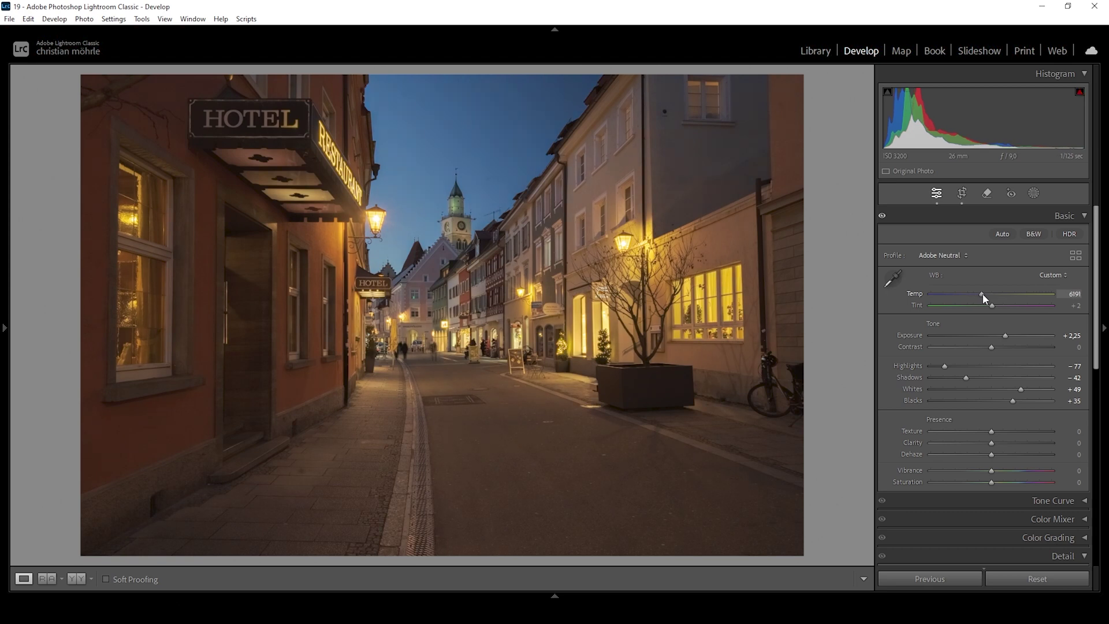
{"action": "left_click_drag", "start_coordinate": [985, 298], "coordinate": [985, 299]}
{"action": "left_click_drag", "start_coordinate": [990, 471], "coordinate": [988, 471]}
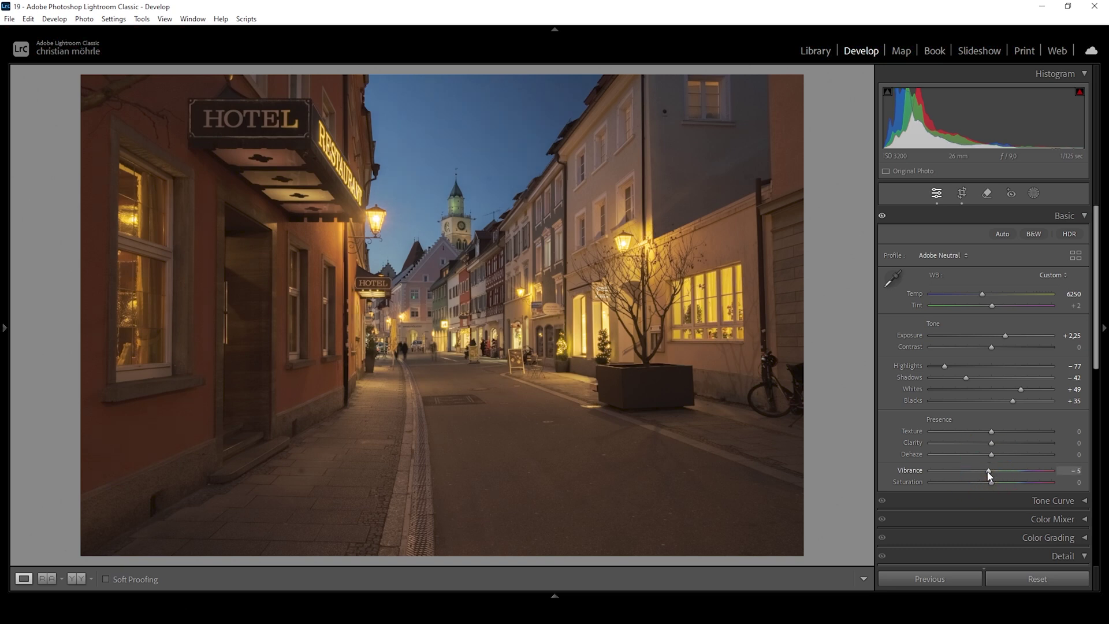
Step: Set Texture to +8, Clarity to −11 and Dehaze to +8, and compare the photo side by side with its original
{"action": "left_click_drag", "start_coordinate": [993, 431], "coordinate": [997, 430]}
{"action": "left_click_drag", "start_coordinate": [992, 455], "coordinate": [995, 455]}
{"action": "left_click_drag", "start_coordinate": [991, 445], "coordinate": [990, 445]}
{"action": "left_click", "coordinate": [76, 580]}
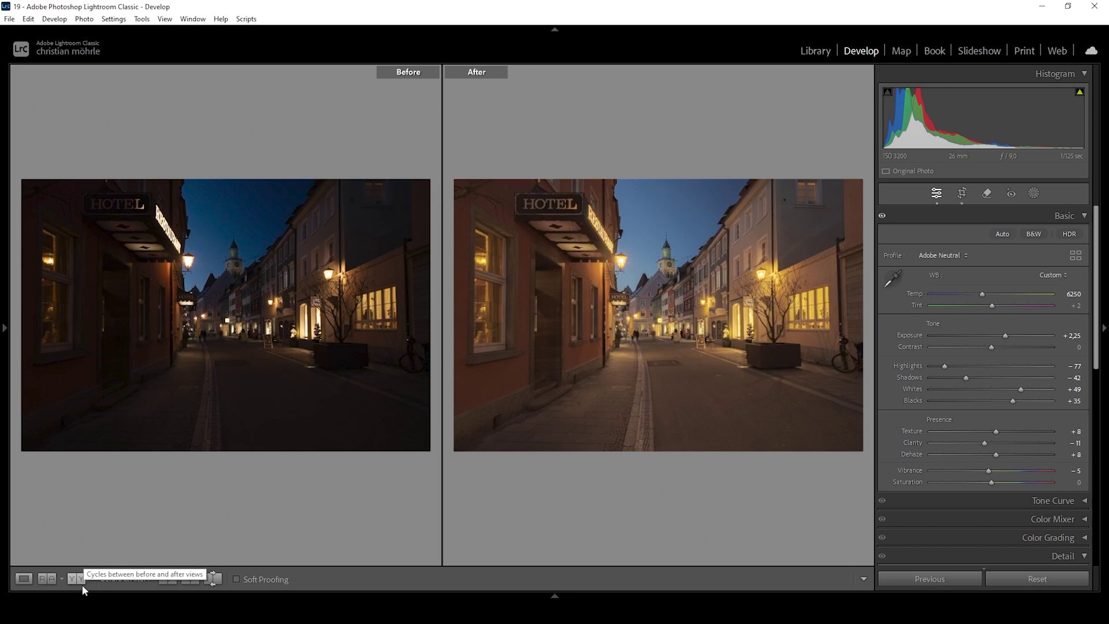
{"action": "mouse_move", "coordinate": [83, 594]}
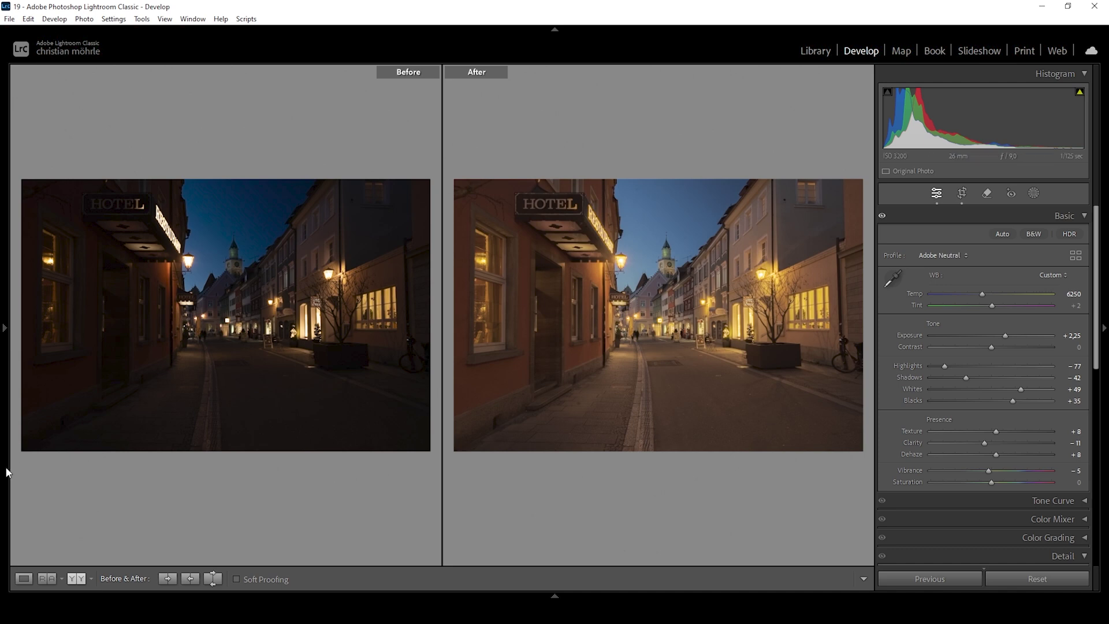
{"action": "left_click", "coordinate": [24, 579]}
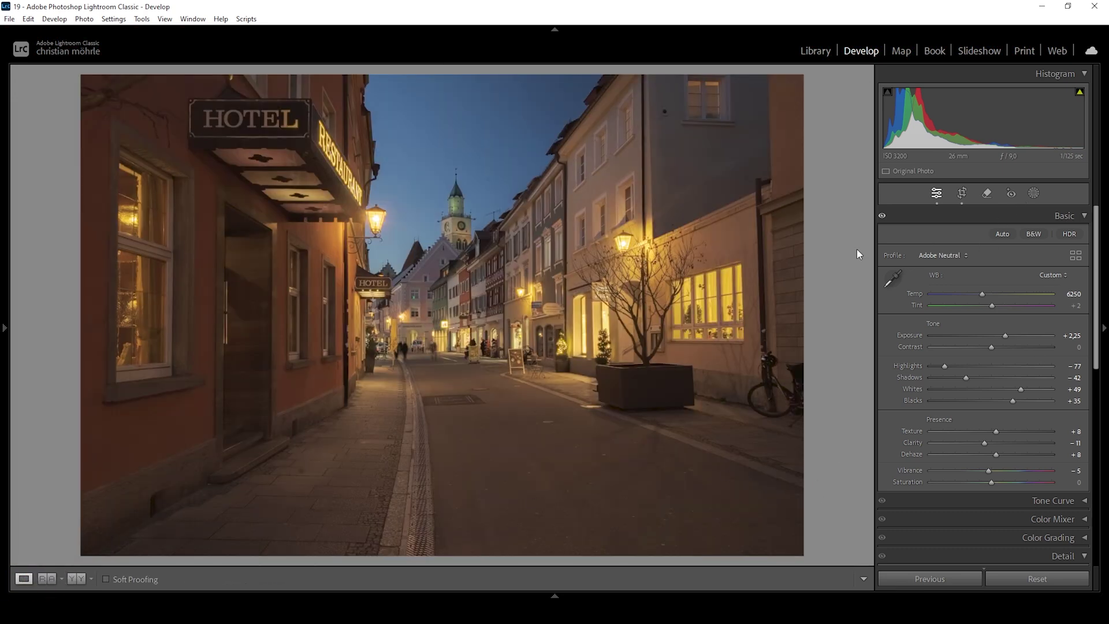
Step: Create a sky mask and subtract a linear gradient running down from the upper sky, leaving only the area near the horizon masked
{"action": "left_click", "coordinate": [1033, 198]}
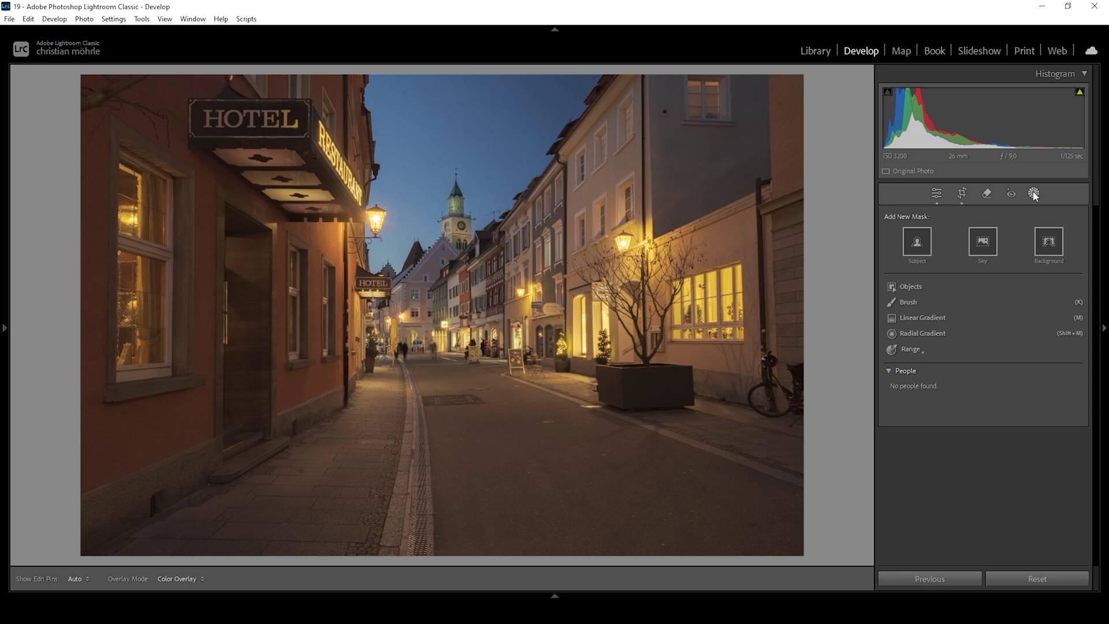
{"action": "left_click", "coordinate": [1002, 243]}
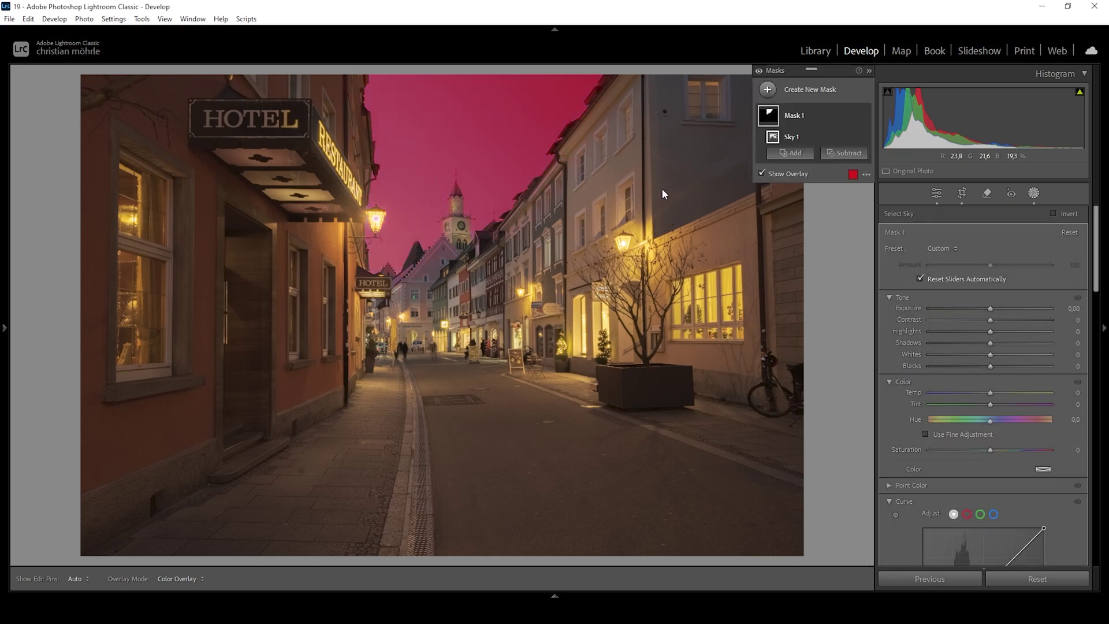
{"action": "left_click", "coordinate": [866, 174]}
{"action": "left_click", "coordinate": [858, 279]}
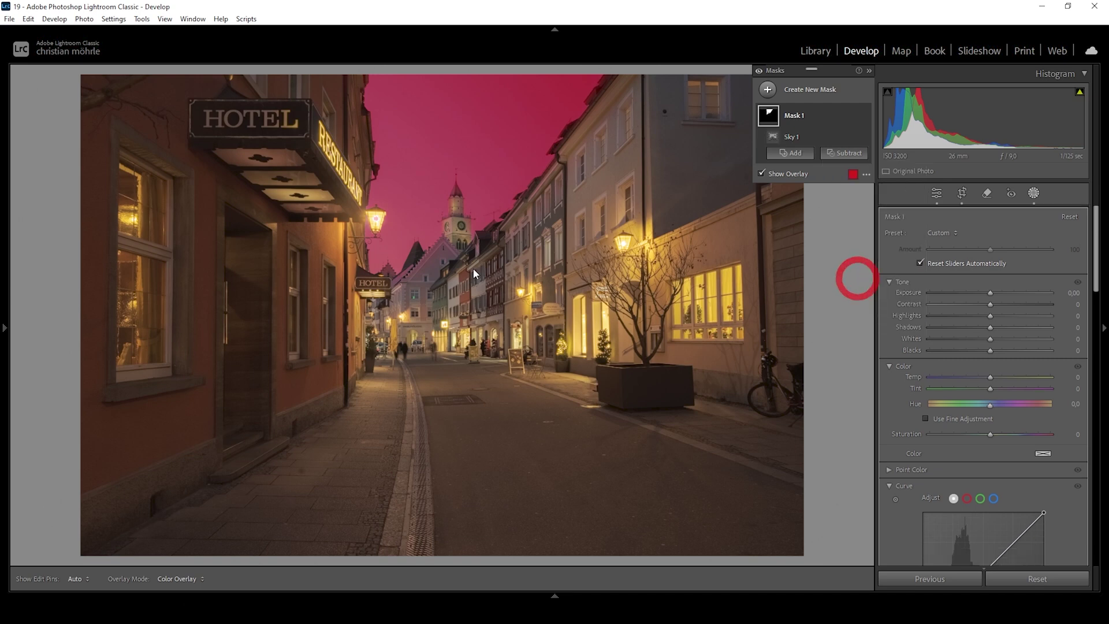
{"action": "left_click_drag", "start_coordinate": [458, 114], "coordinate": [423, 338]}
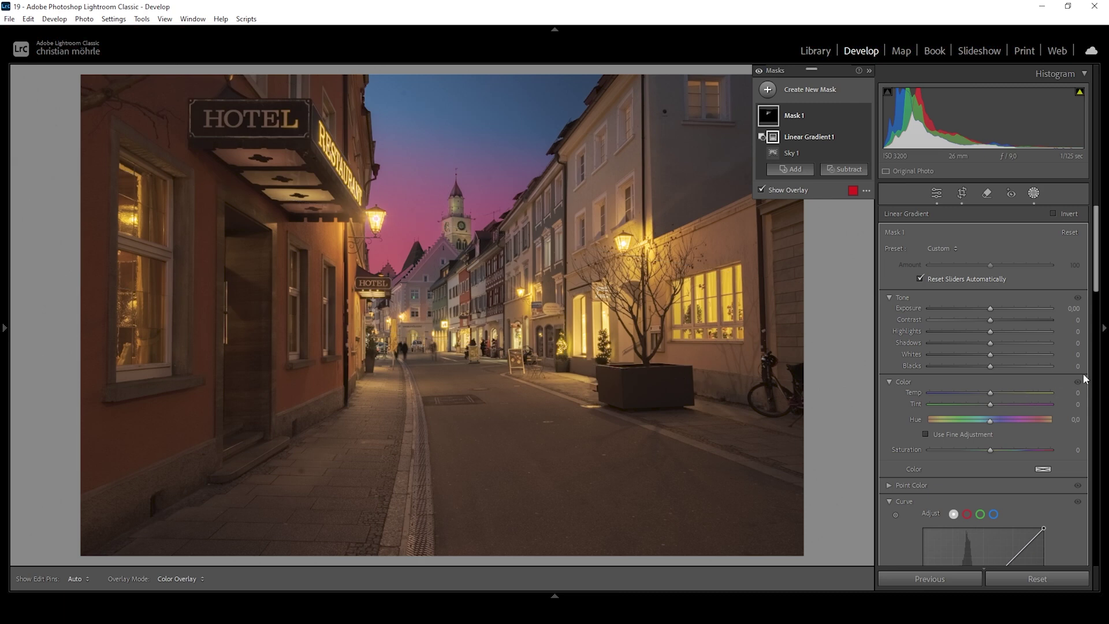
Step: Brighten the masked lower sky with Exposure 0.65 and Whites 100
{"action": "left_click_drag", "start_coordinate": [990, 312], "coordinate": [998, 310]}
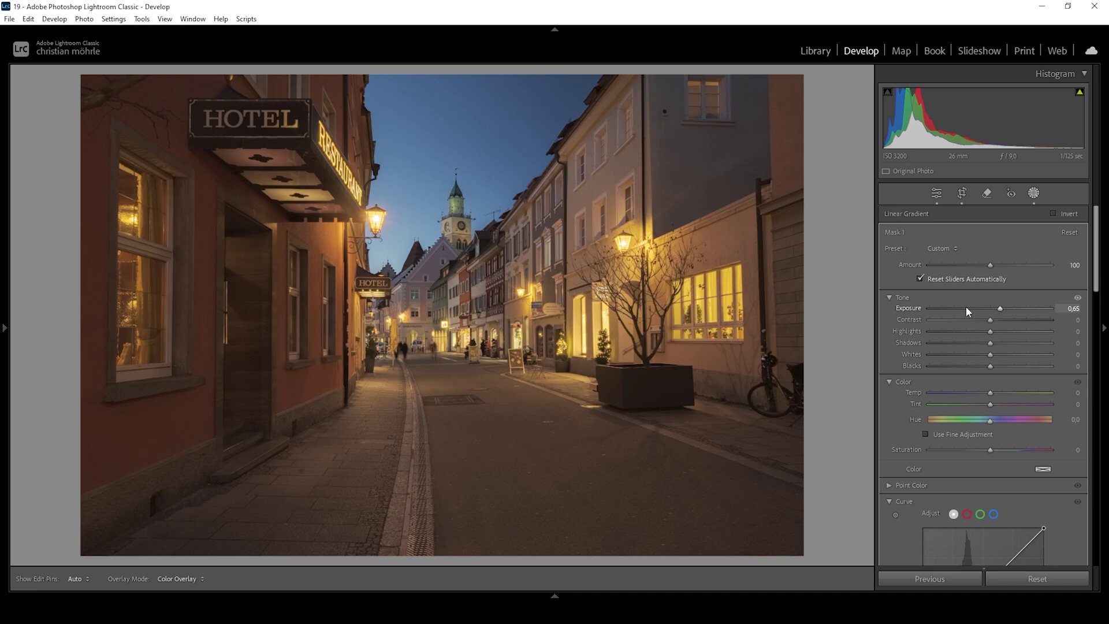
{"action": "left_click_drag", "start_coordinate": [992, 359], "coordinate": [996, 358]}
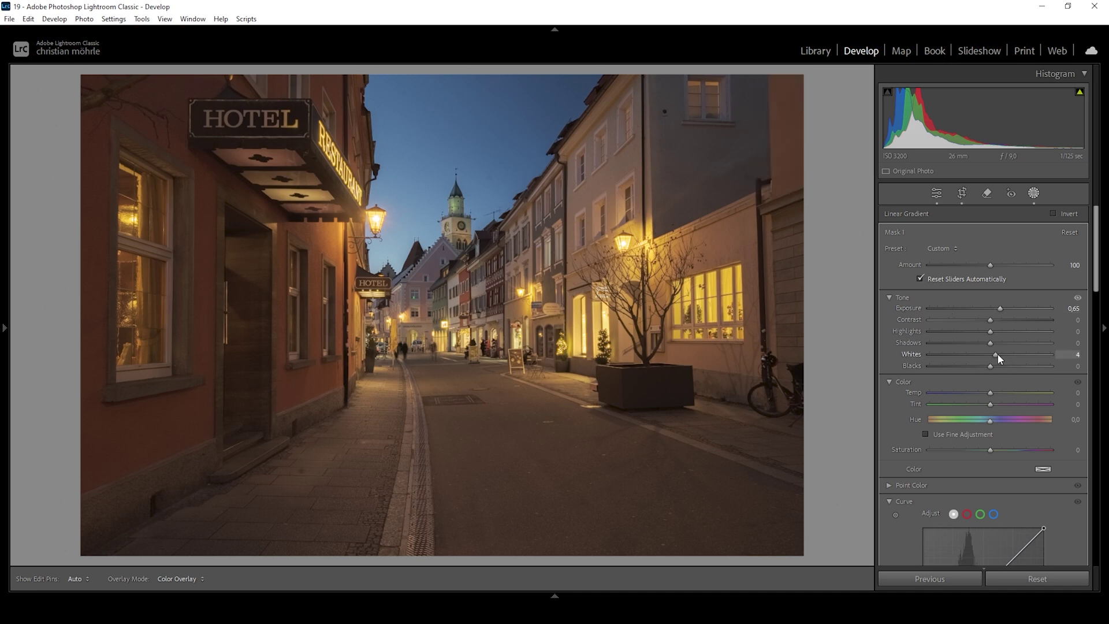
{"action": "mouse_move", "coordinate": [1071, 354]}
{"action": "left_mouse_down"}
{"action": "mouse_move", "coordinate": [1098, 356]}
{"action": "mouse_move", "coordinate": [1086, 350]}
{"action": "left_mouse_up"}
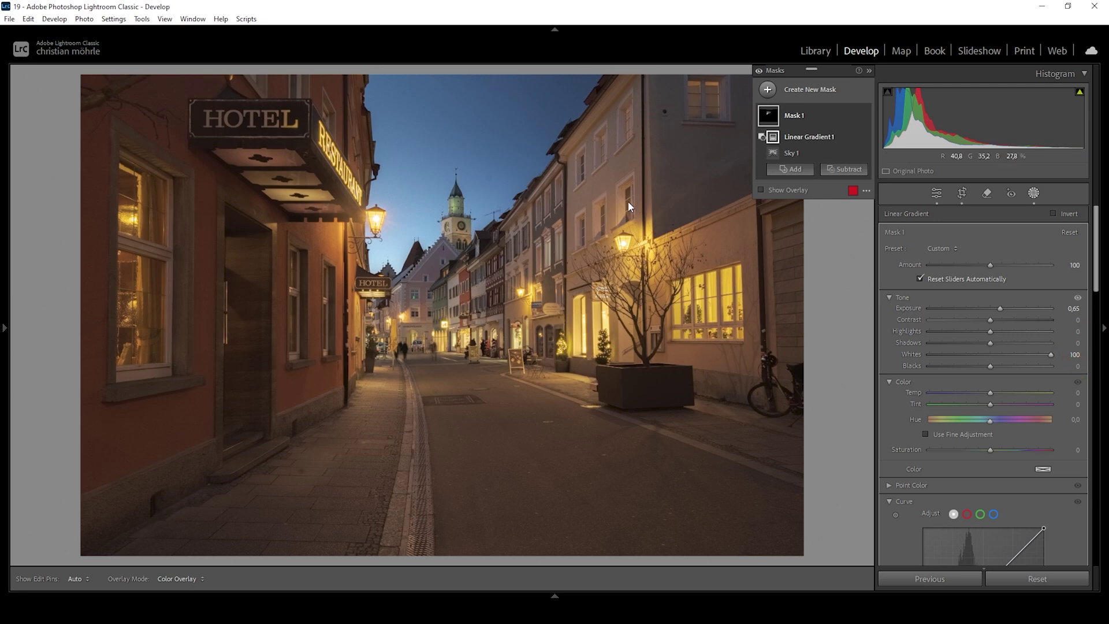
Step: Mask the upper sky by subtracting an upward linear gradient from a new sky mask, and set its Exposure to −0.46
{"action": "left_click", "coordinate": [769, 91]}
{"action": "key", "text": "Escape"}
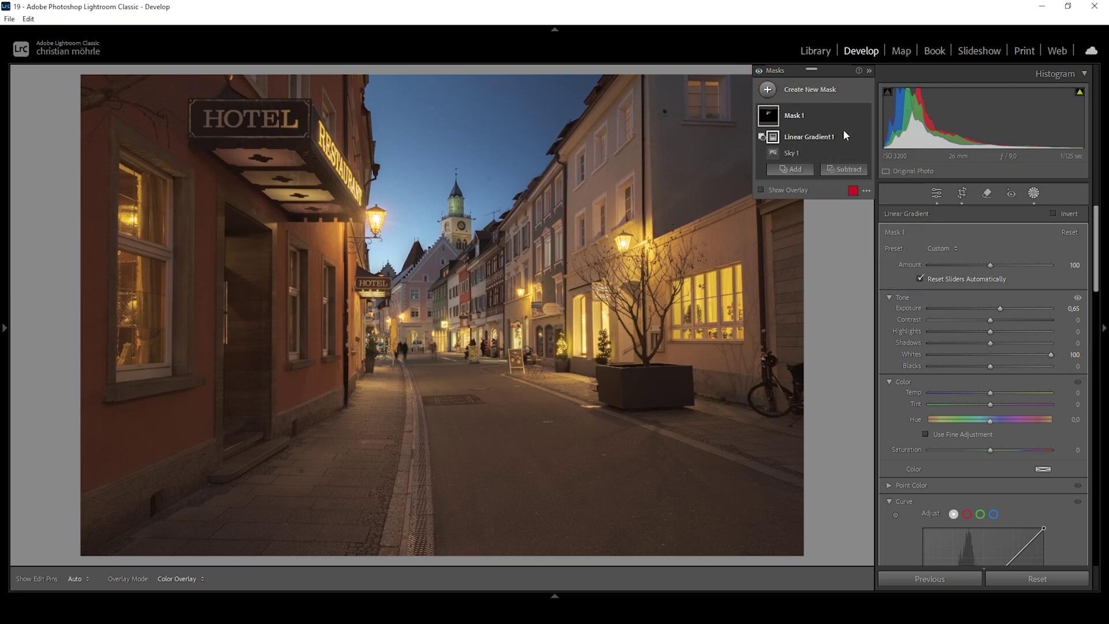
{"action": "left_click", "coordinate": [843, 130]}
{"action": "left_click", "coordinate": [844, 153]}
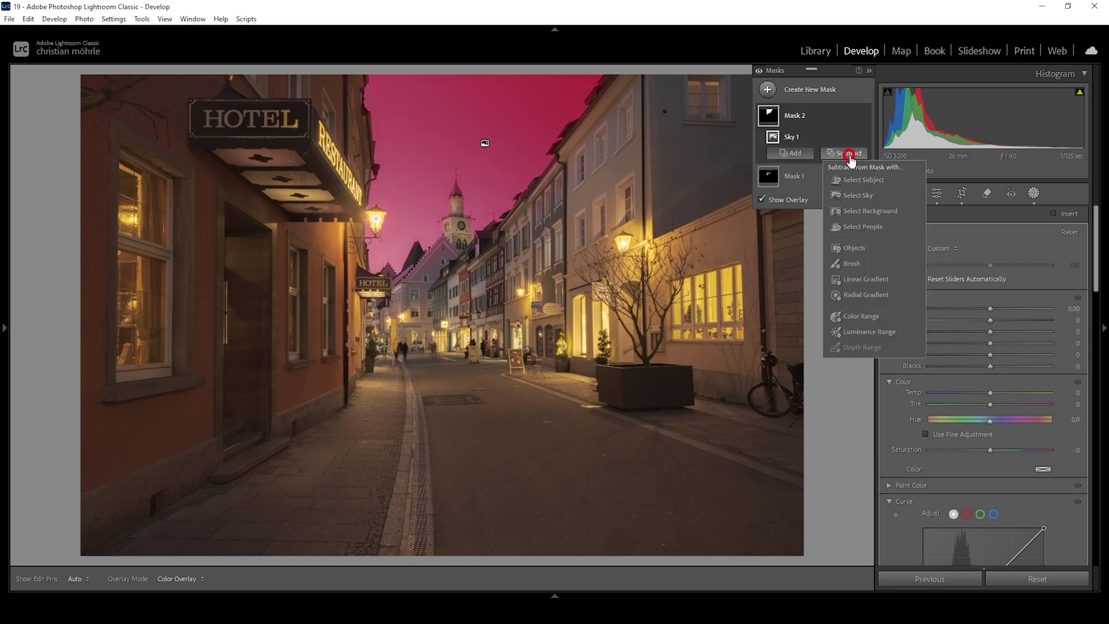
{"action": "left_click", "coordinate": [862, 283]}
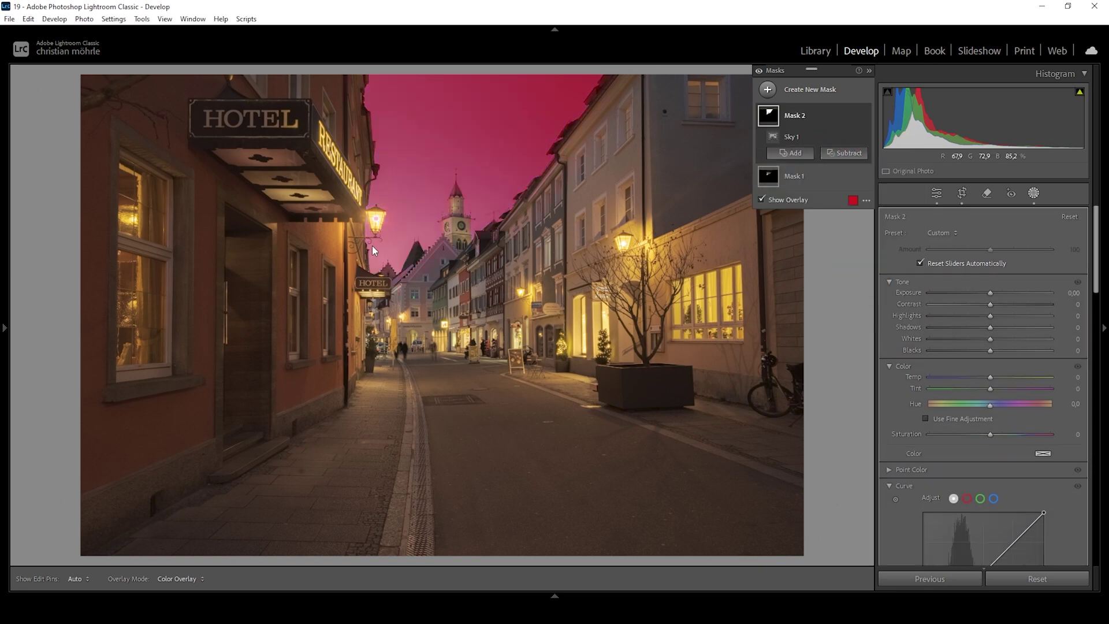
{"action": "left_click_drag", "start_coordinate": [429, 251], "coordinate": [424, 1]}
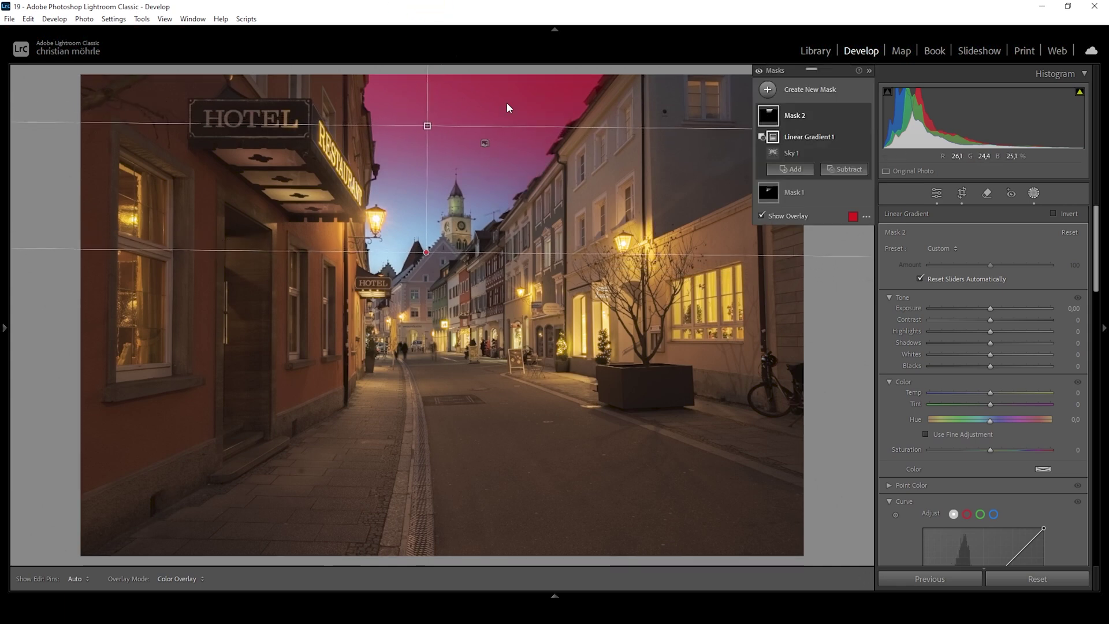
{"action": "left_click_drag", "start_coordinate": [990, 308], "coordinate": [982, 310]}
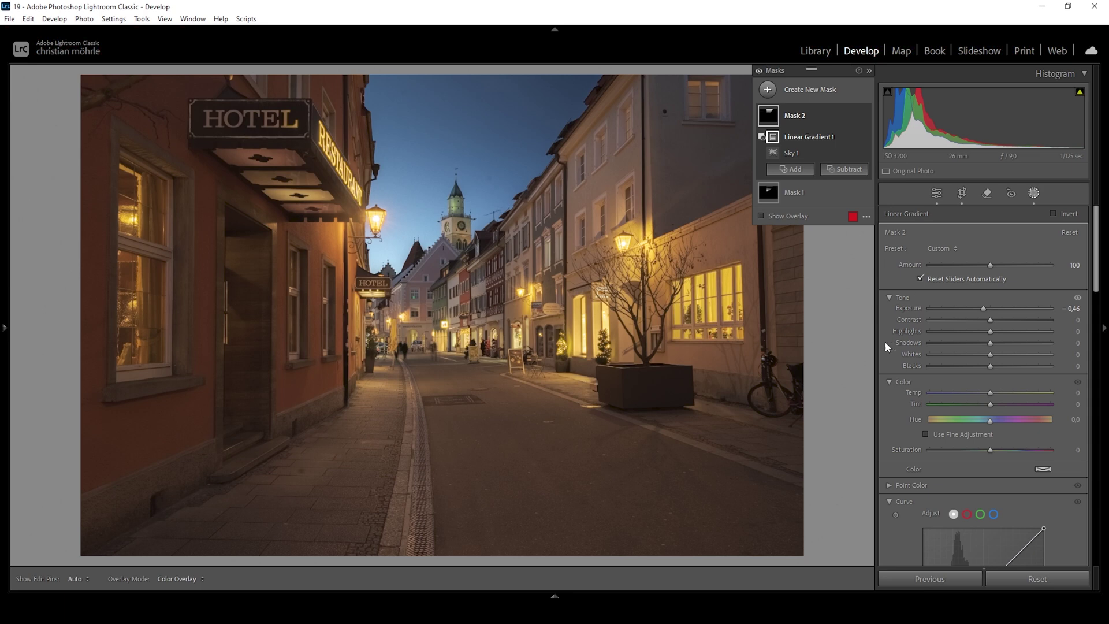
Step: Create an object mask of the clock tower using Rectangle Select around it
{"action": "left_click", "coordinate": [771, 88]}
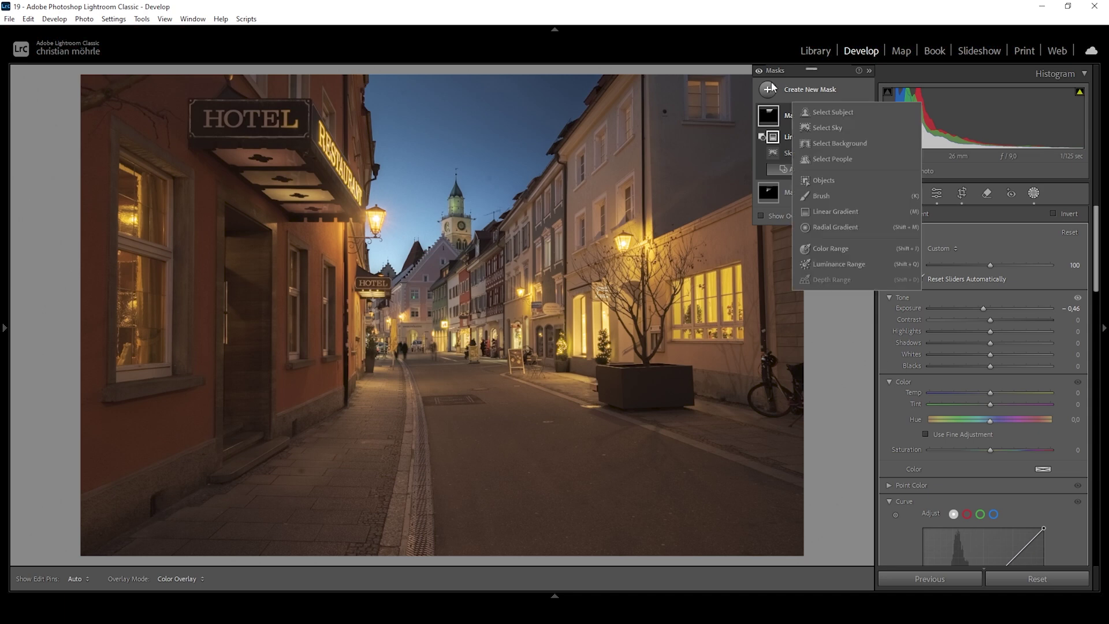
{"action": "left_click", "coordinate": [823, 180]}
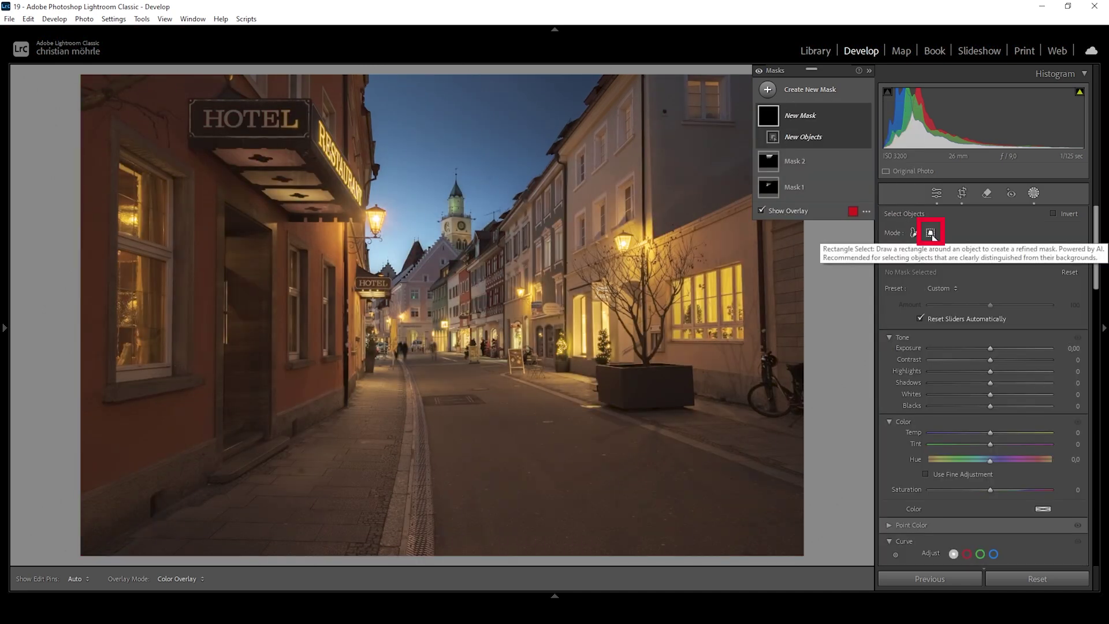
{"action": "left_click", "coordinate": [931, 232]}
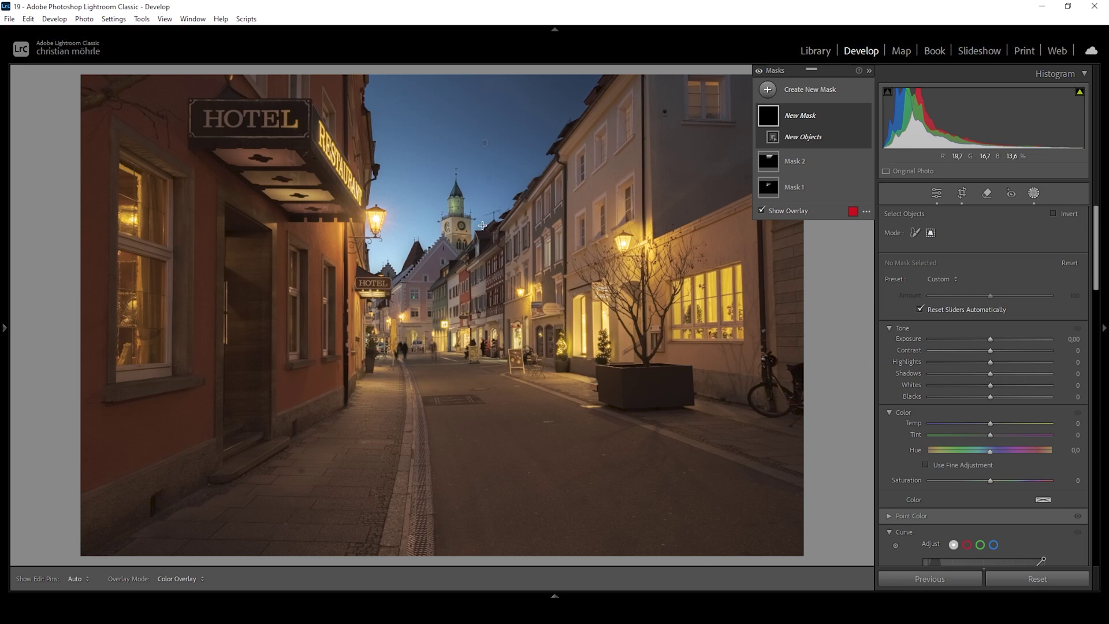
{"action": "left_click_drag", "start_coordinate": [436, 166], "coordinate": [477, 257]}
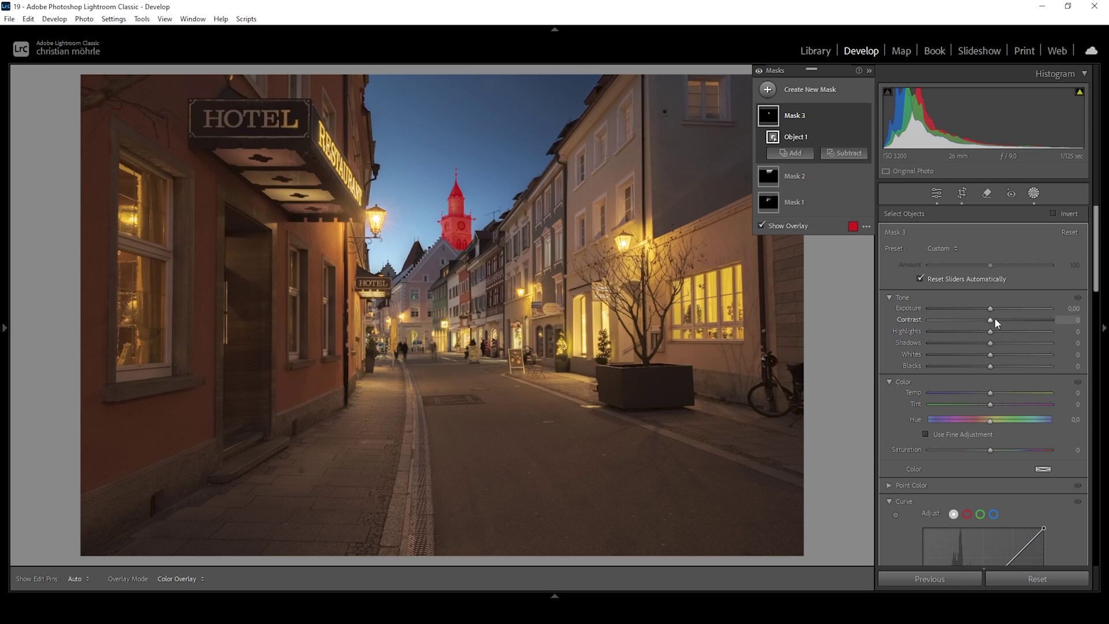
Step: Set the clock tower mask's Contrast to 25, Highlights to 29, Shadows to −36, Whites to 45 and Temp to 12
{"action": "left_click_drag", "start_coordinate": [993, 320], "coordinate": [1011, 352]}
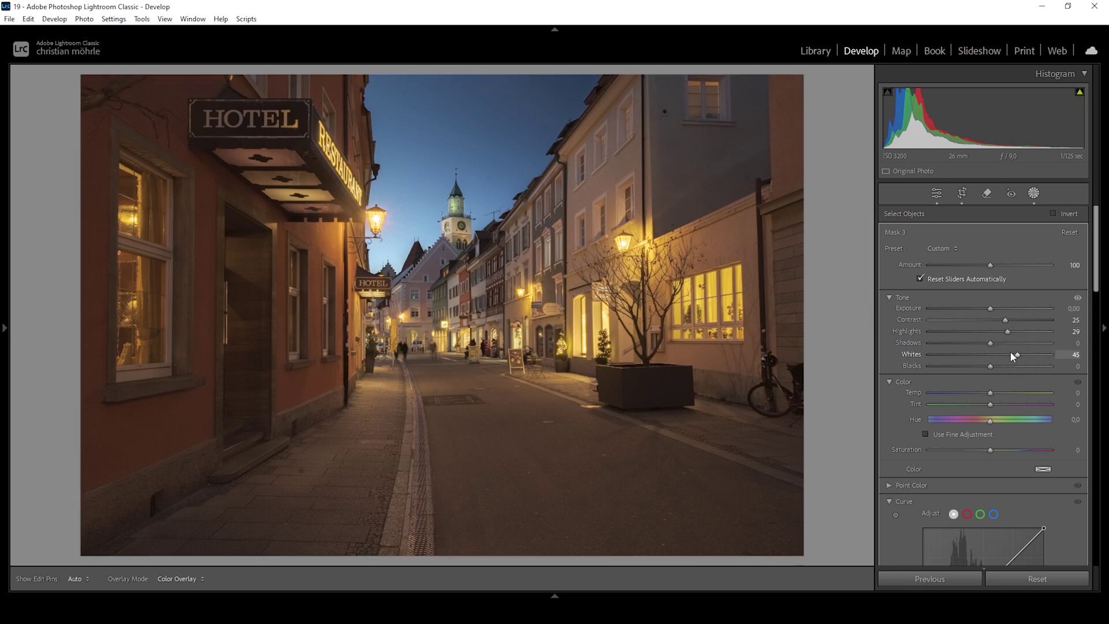
{"action": "left_click_drag", "start_coordinate": [1010, 351], "coordinate": [1011, 352]}
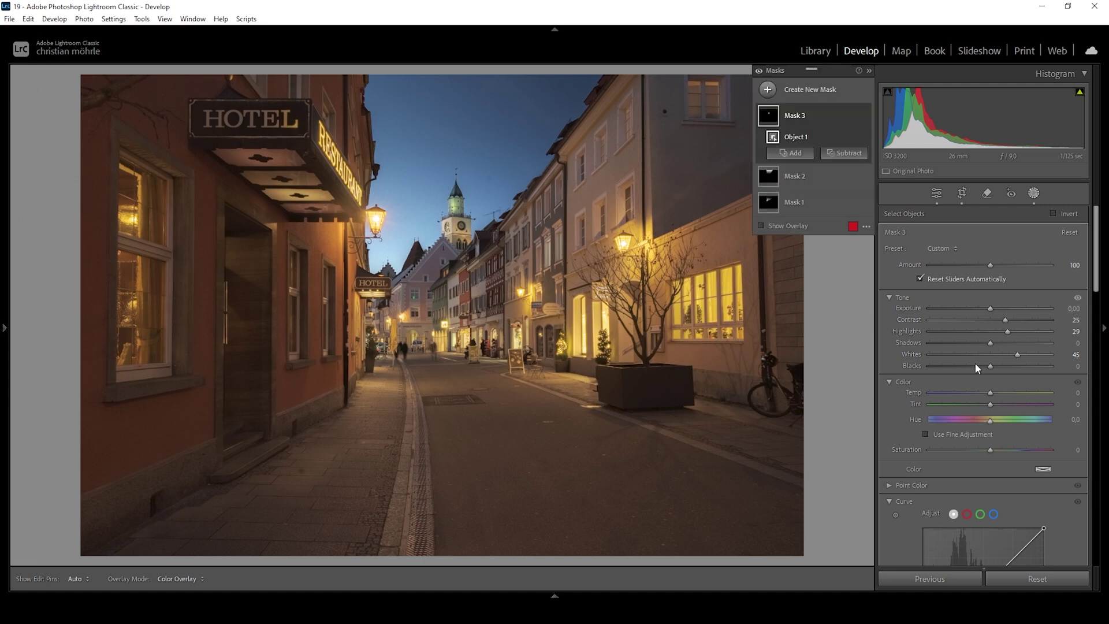
{"action": "left_click_drag", "start_coordinate": [991, 344], "coordinate": [968, 343]}
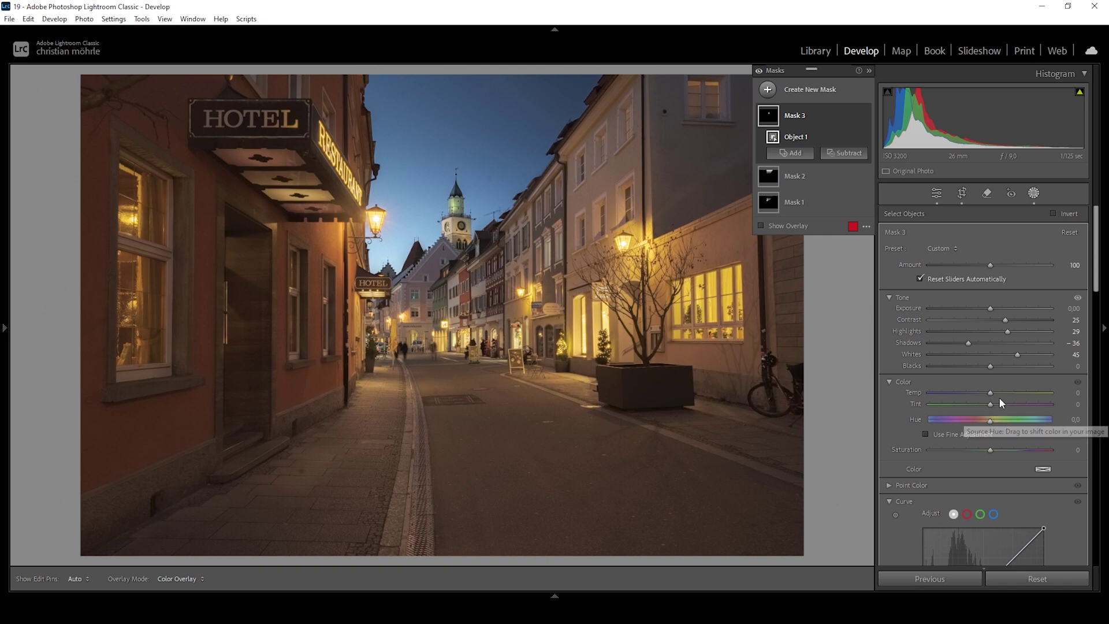
{"action": "left_click_drag", "start_coordinate": [993, 397], "coordinate": [997, 392]}
Step: Set the clock tower mask's Clarity to 10
{"action": "scroll", "coordinate": [1100, 273], "scroll_direction": "down", "scroll_amount": 1}
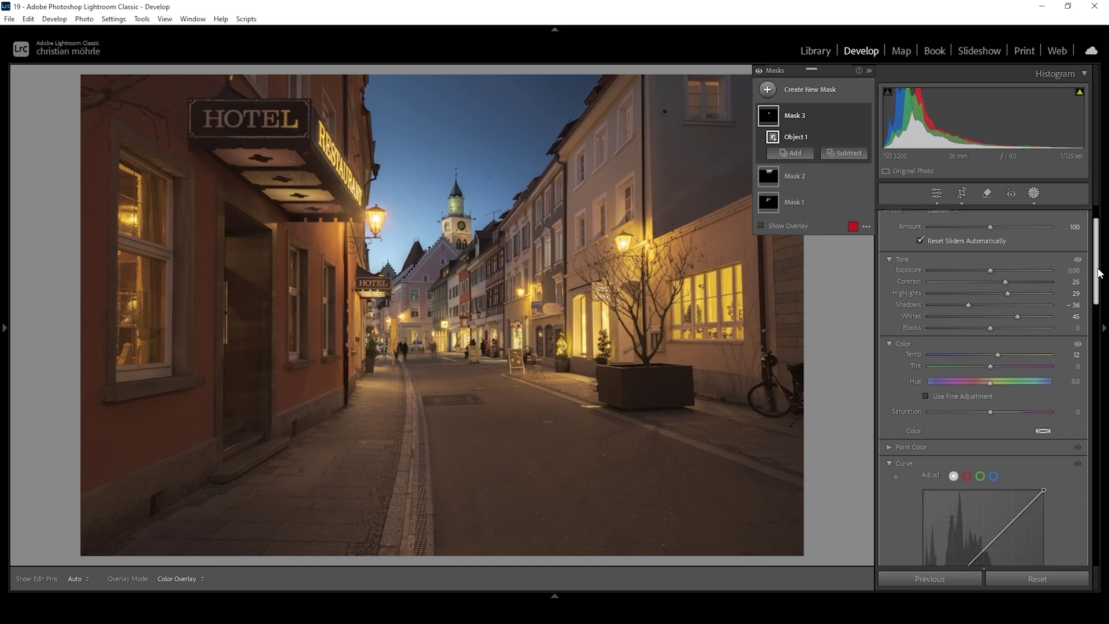
{"action": "scroll", "coordinate": [1100, 274], "scroll_direction": "down", "scroll_amount": 7}
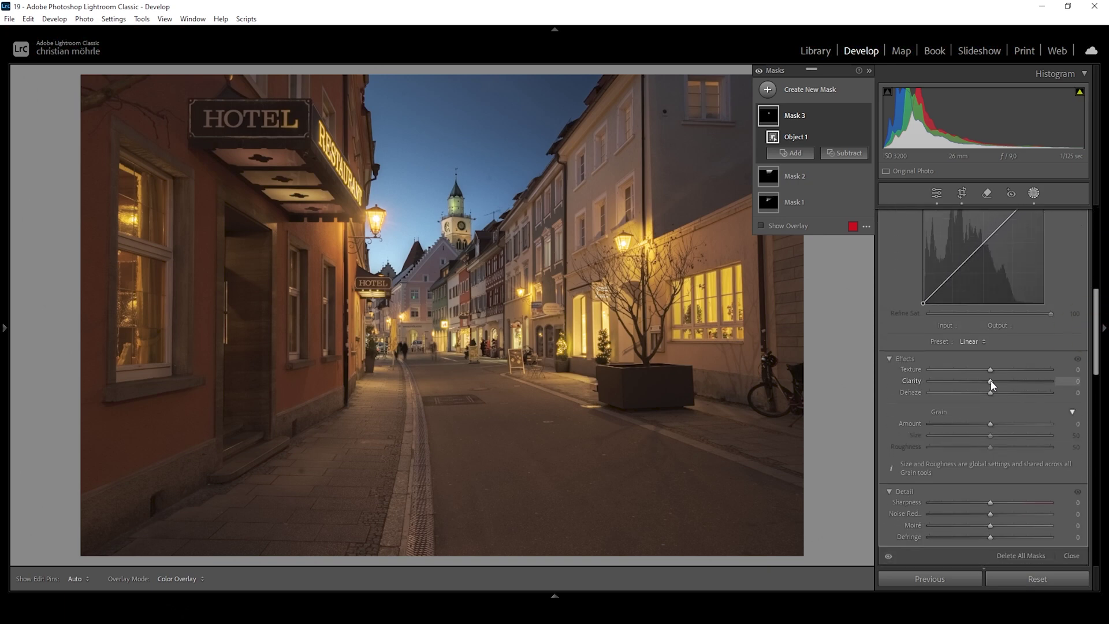
{"action": "left_click_drag", "start_coordinate": [990, 382], "coordinate": [1001, 382]}
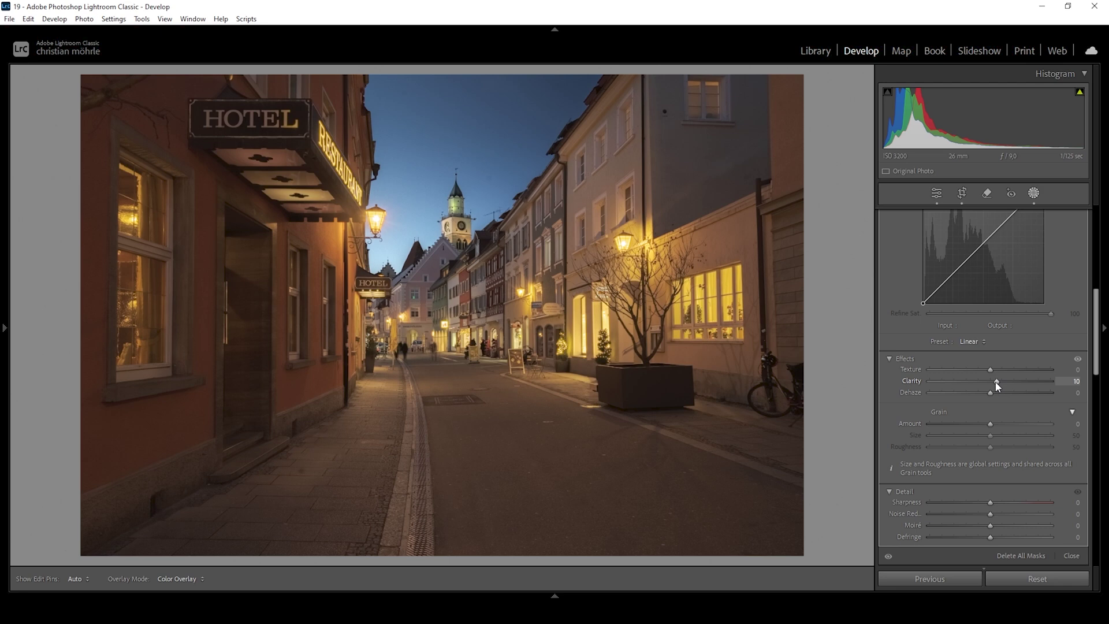
{"action": "left_click_drag", "start_coordinate": [997, 386], "coordinate": [997, 386]}
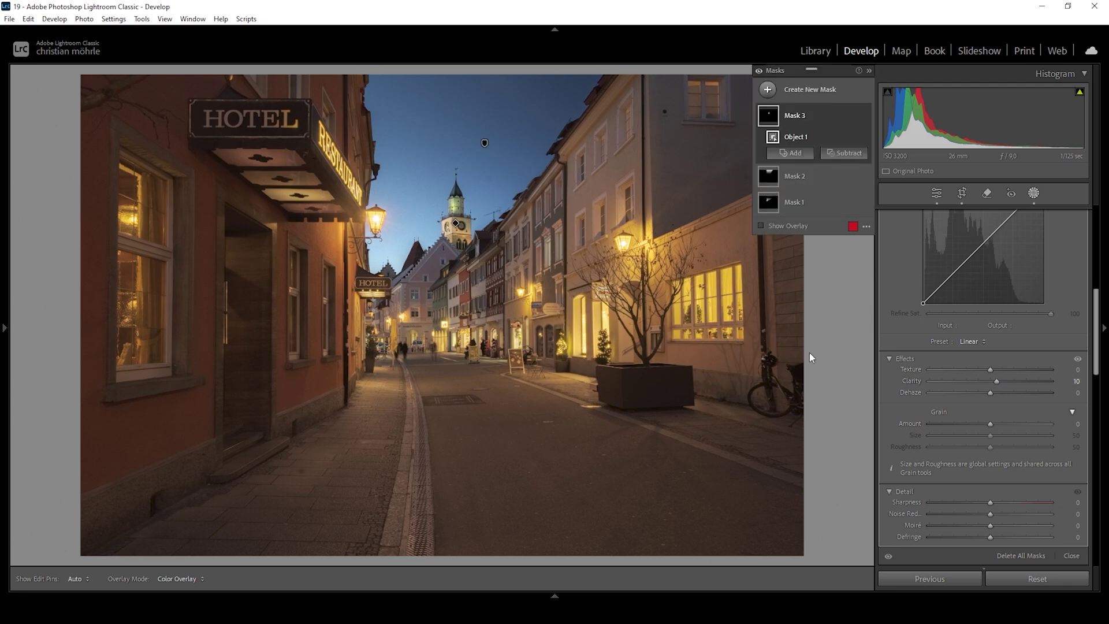
Step: Create a new object mask of the large lit window on the hotel's front wall
{"action": "left_click", "coordinate": [770, 152]}
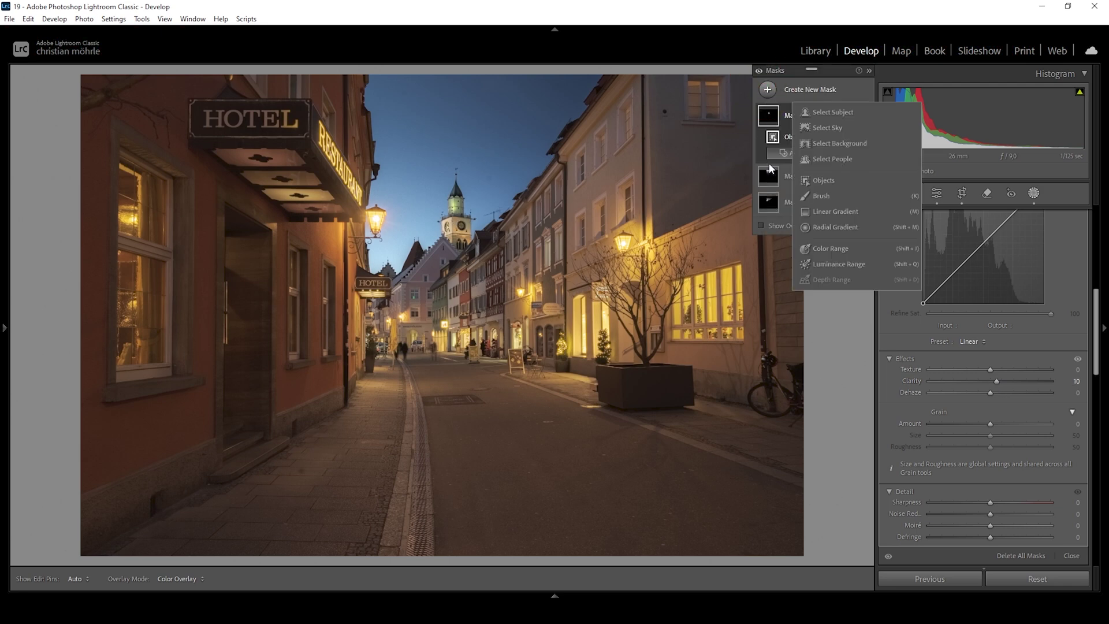
{"action": "left_click", "coordinate": [825, 180]}
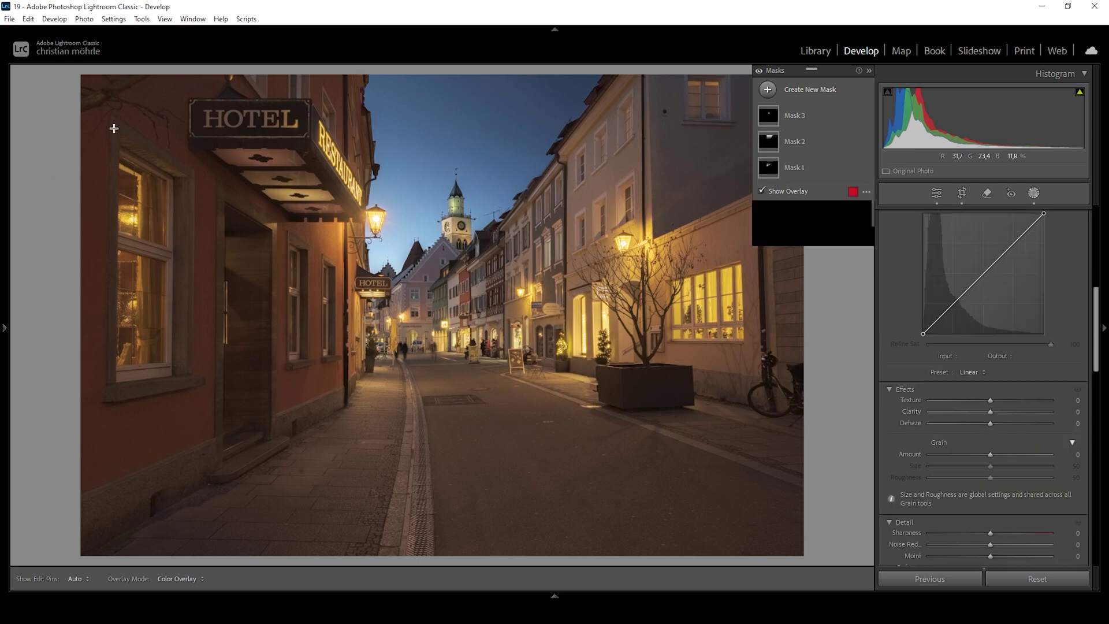
{"action": "left_click_drag", "start_coordinate": [117, 125], "coordinate": [178, 416]}
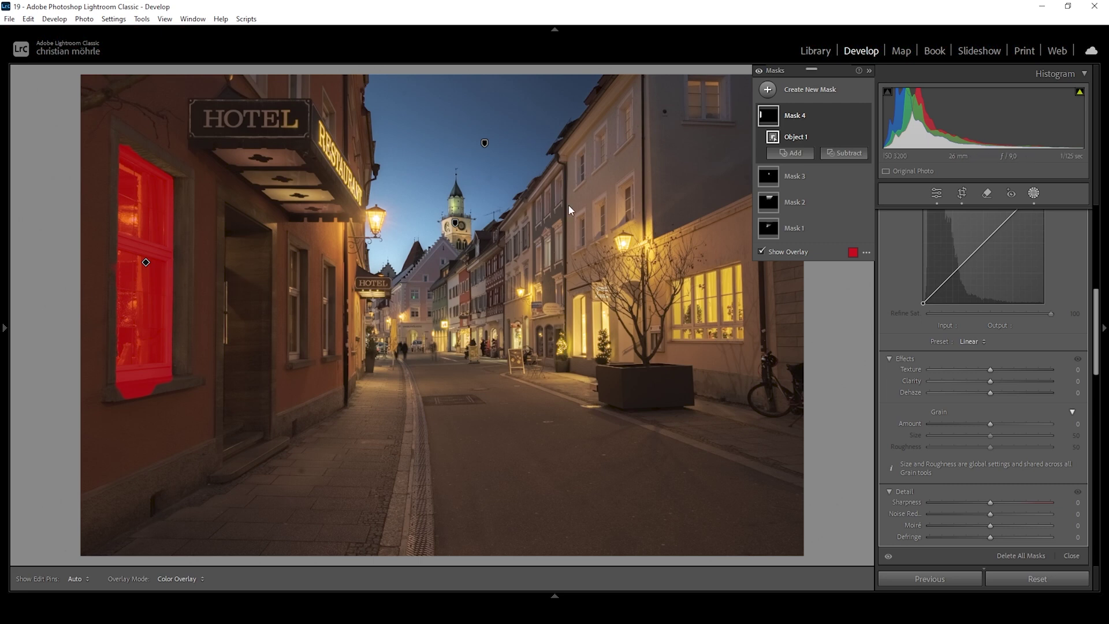
Step: Subtract two short linear gradients from the hotel window mask to trim its bottom edge and its top edge
{"action": "left_click", "coordinate": [844, 153]}
{"action": "left_click", "coordinate": [857, 282]}
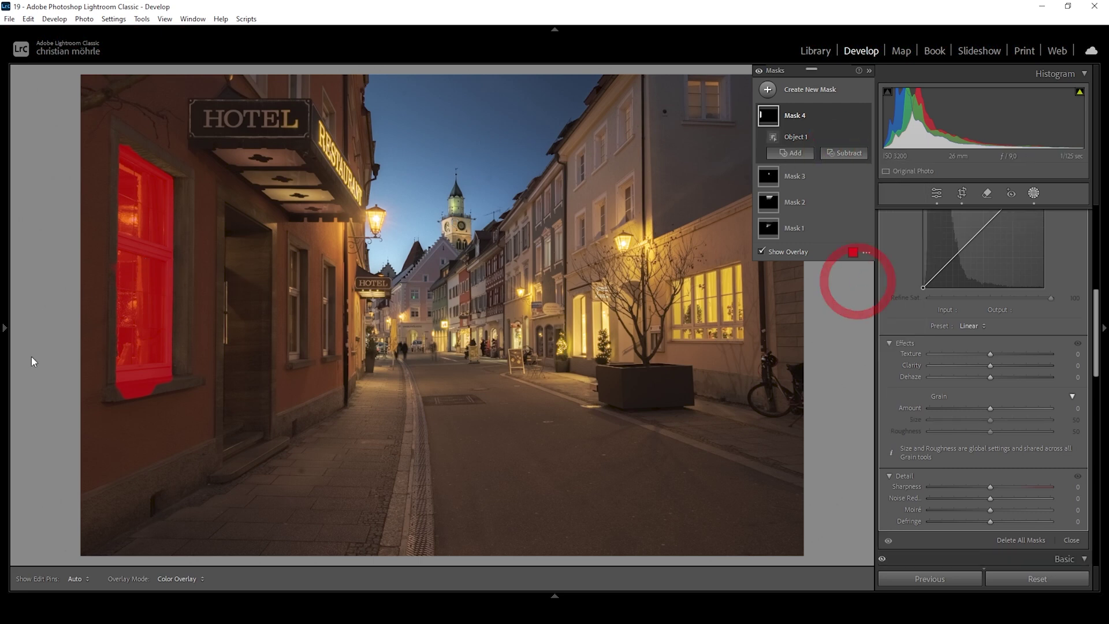
{"action": "left_click_drag", "start_coordinate": [132, 379], "coordinate": [132, 375]}
{"action": "left_click", "coordinate": [847, 170]}
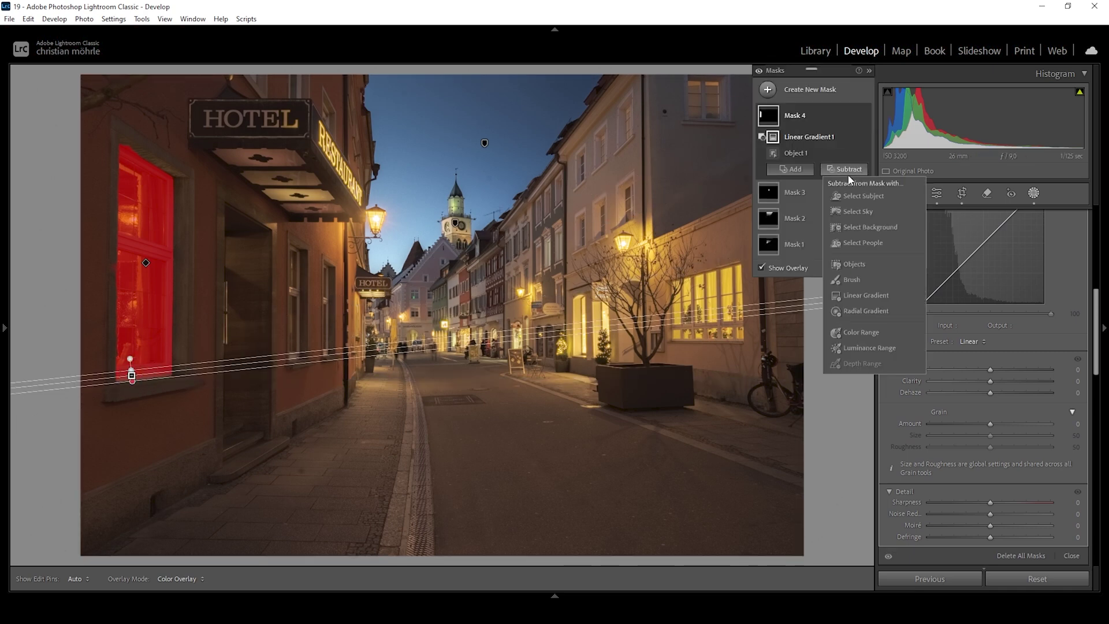
{"action": "left_click", "coordinate": [869, 295]}
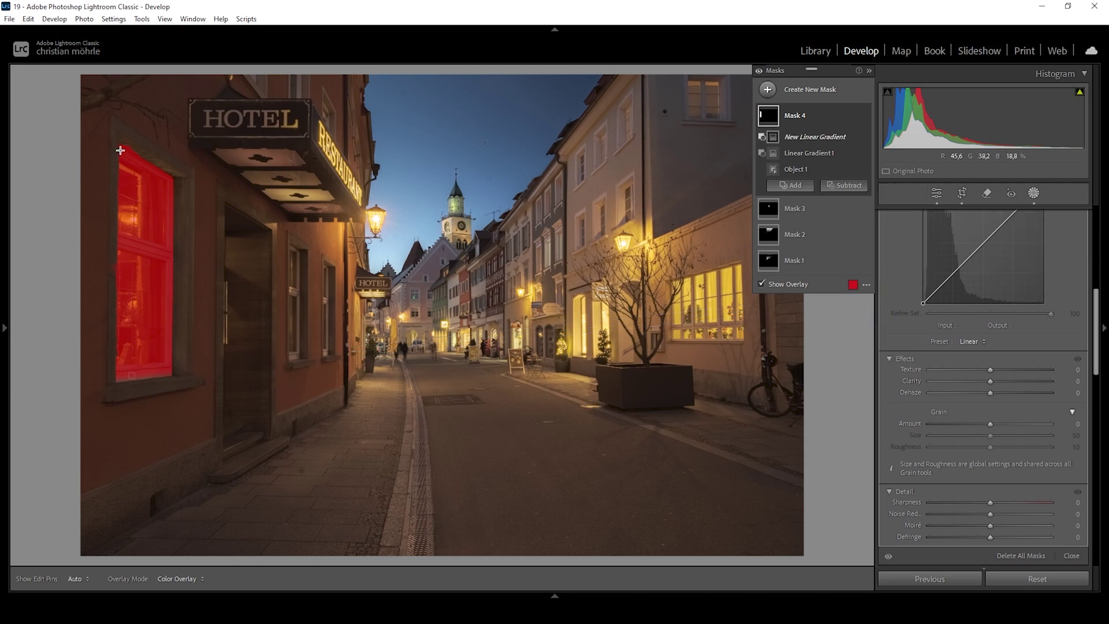
{"action": "left_click_drag", "start_coordinate": [120, 150], "coordinate": [126, 156]}
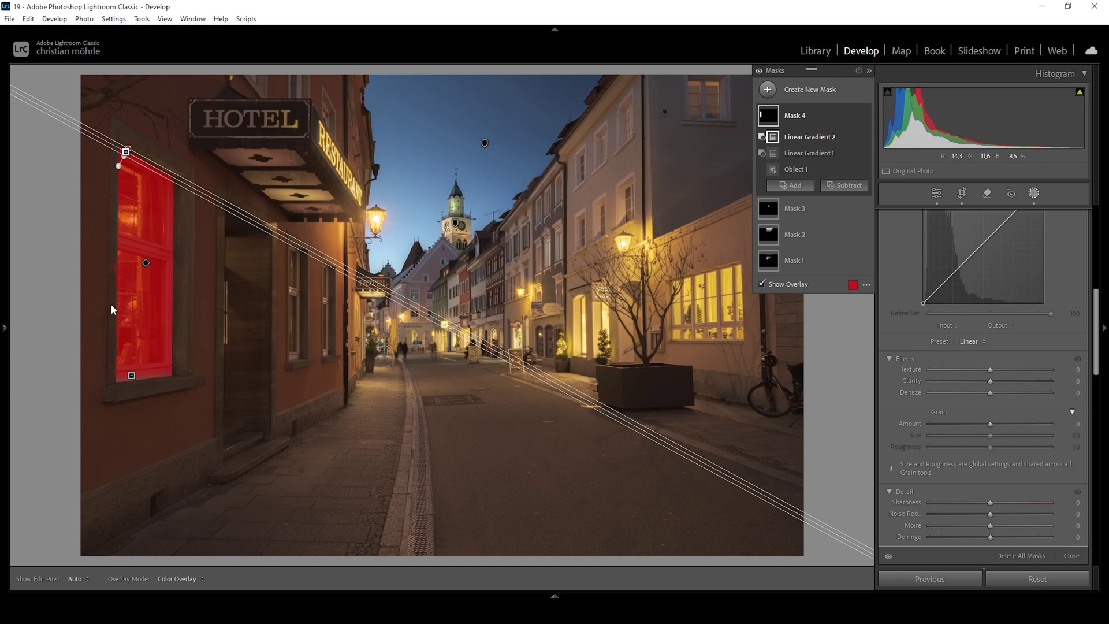
Step: Set the hotel window mask's Exposure to 0.46 and Whites to 25, and compare the photo with all masks hidden and shown
{"action": "scroll", "coordinate": [1007, 399], "scroll_direction": "up", "scroll_amount": 8}
{"action": "left_click_drag", "start_coordinate": [993, 307], "coordinate": [997, 307]}
{"action": "left_click_drag", "start_coordinate": [991, 358], "coordinate": [1004, 352]}
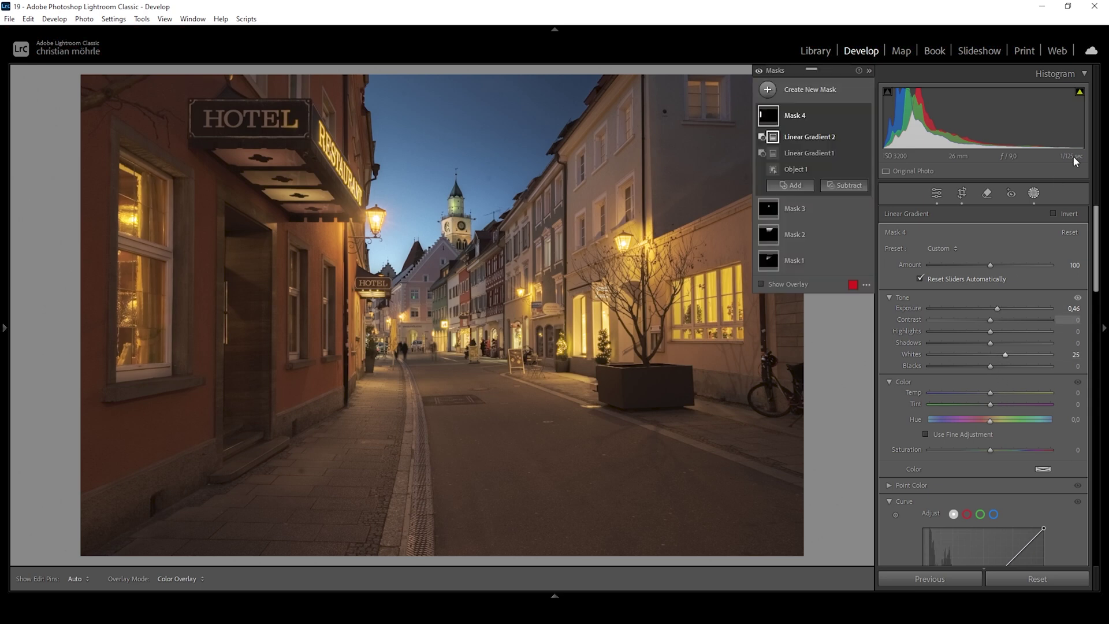
{"action": "left_click", "coordinate": [760, 71]}
{"action": "left_click", "coordinate": [760, 70]}
{"action": "left_click", "coordinate": [376, 205]}
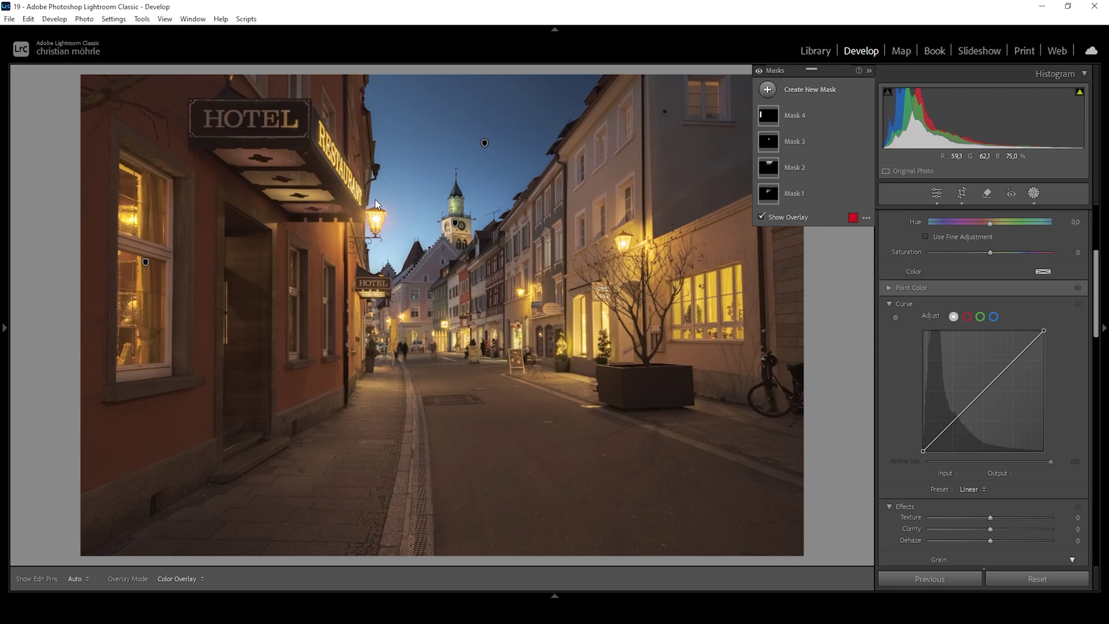
Step: Mask the whole photo with a linear gradient drawn just outside its edge, and lower the curve's midpoint to Input 138, Output 121
{"action": "left_click", "coordinate": [768, 90]}
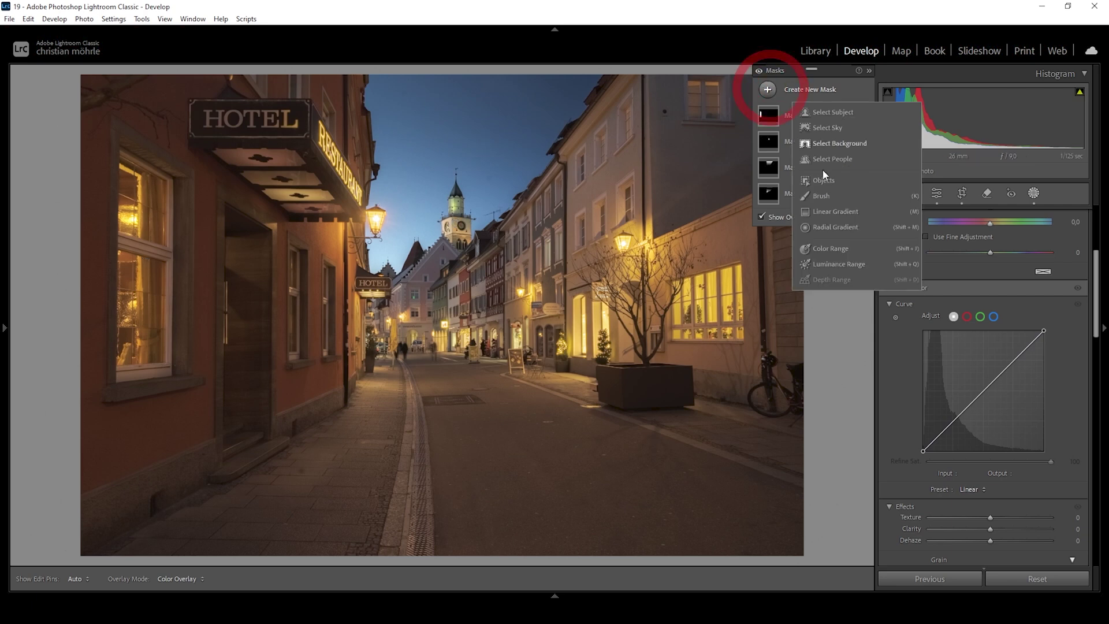
{"action": "left_click", "coordinate": [862, 216]}
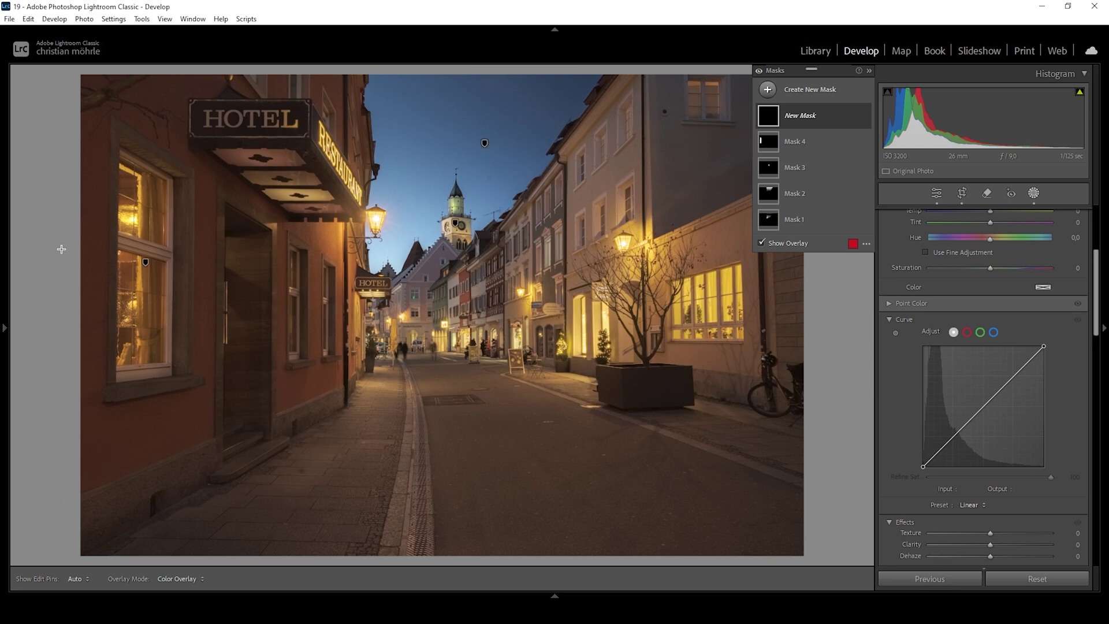
{"action": "left_click_drag", "start_coordinate": [60, 255], "coordinate": [32, 255]}
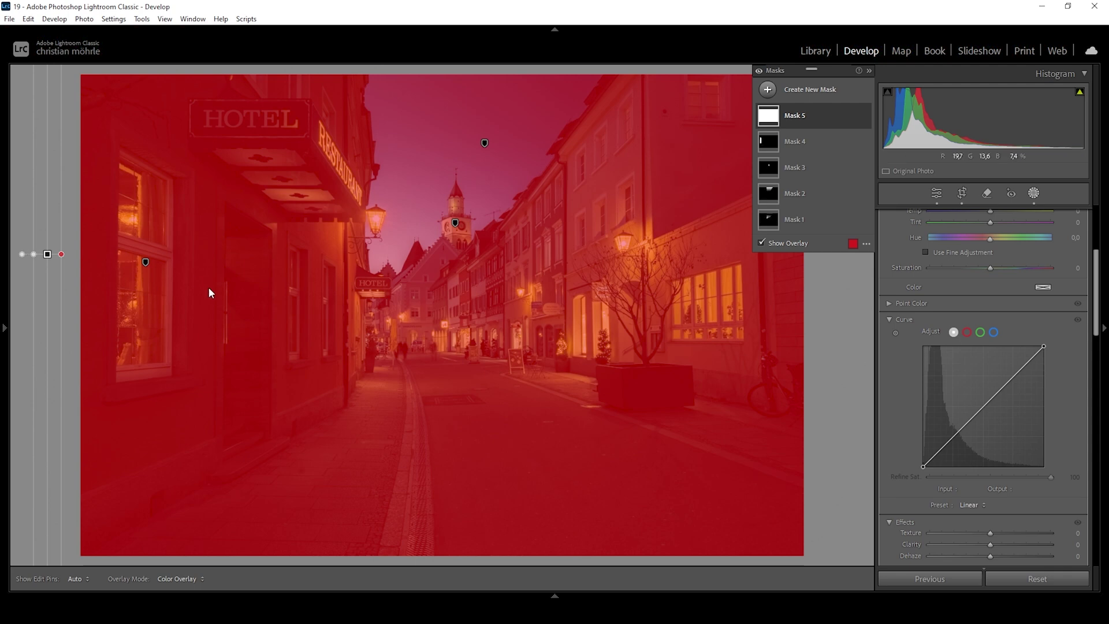
{"action": "left_click", "coordinate": [983, 408]}
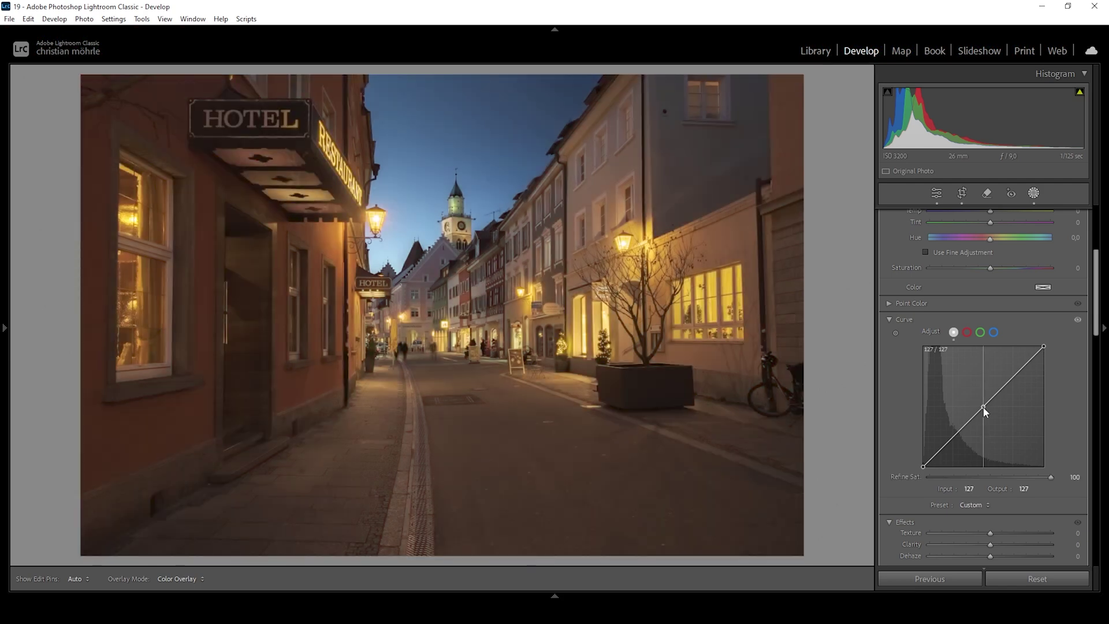
{"action": "left_click_drag", "start_coordinate": [983, 407], "coordinate": [988, 409]}
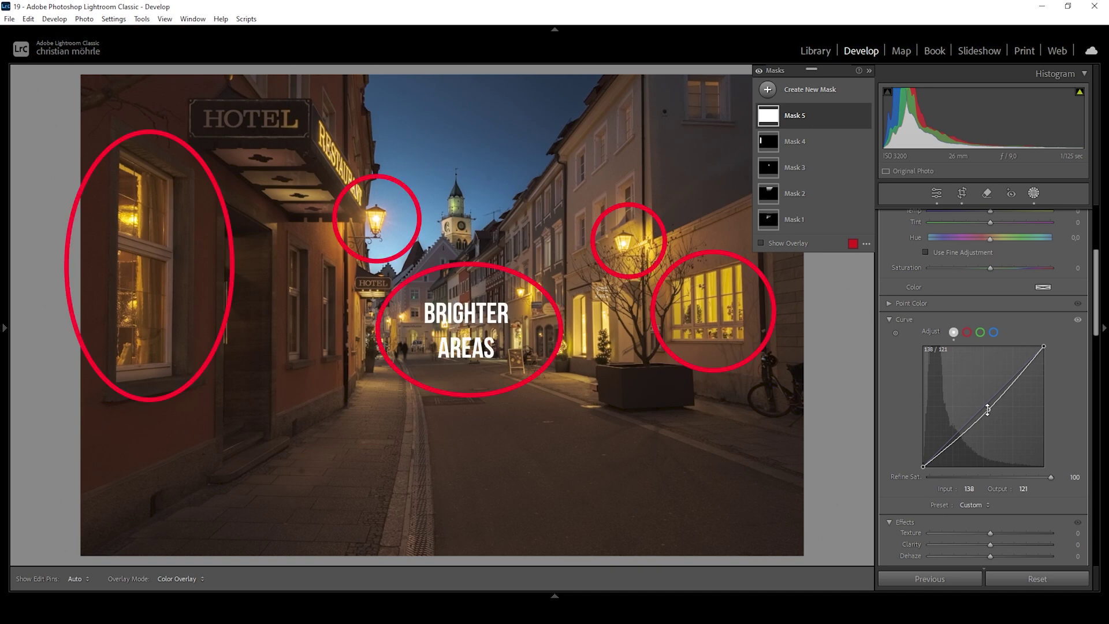
Step: Subtract a brush with Size 20.8 and Feather 100 from the darkening mask, painting over the lit hotel window
{"action": "left_click", "coordinate": [808, 115]}
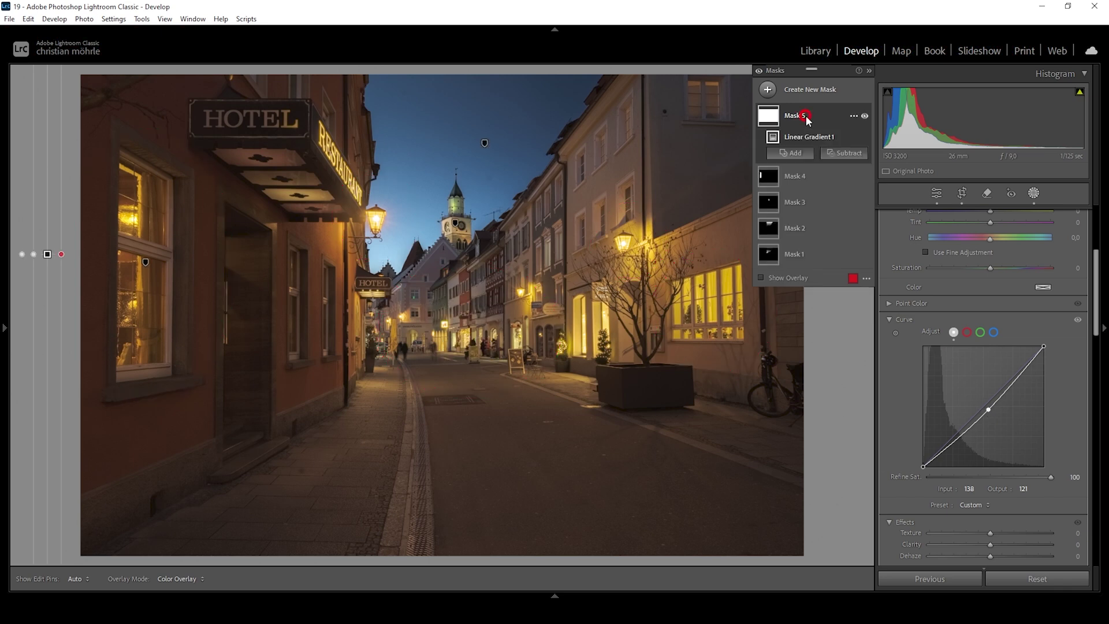
{"action": "left_click", "coordinate": [844, 153]}
{"action": "left_click", "coordinate": [865, 263]}
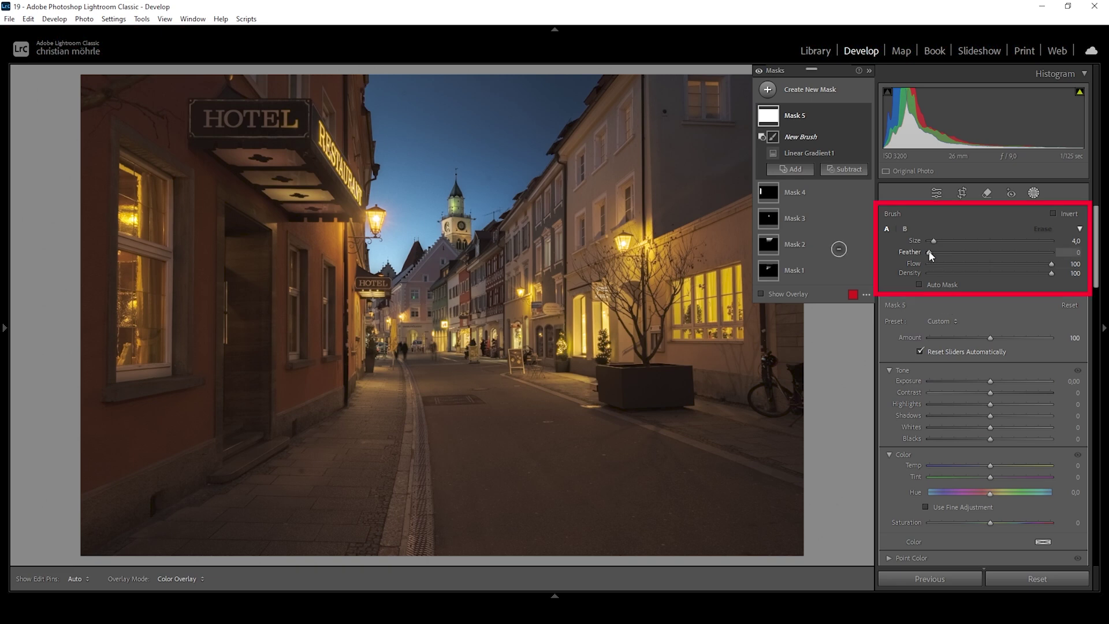
{"action": "left_click_drag", "start_coordinate": [929, 253], "coordinate": [1066, 255]}
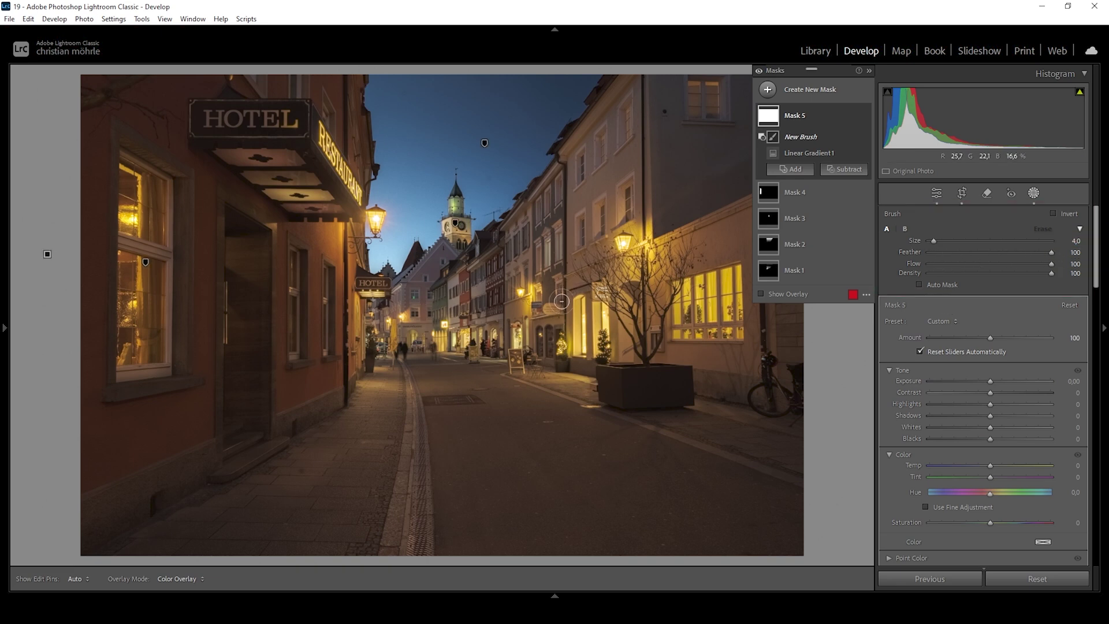
{"action": "left_click_drag", "start_coordinate": [935, 240], "coordinate": [955, 238]}
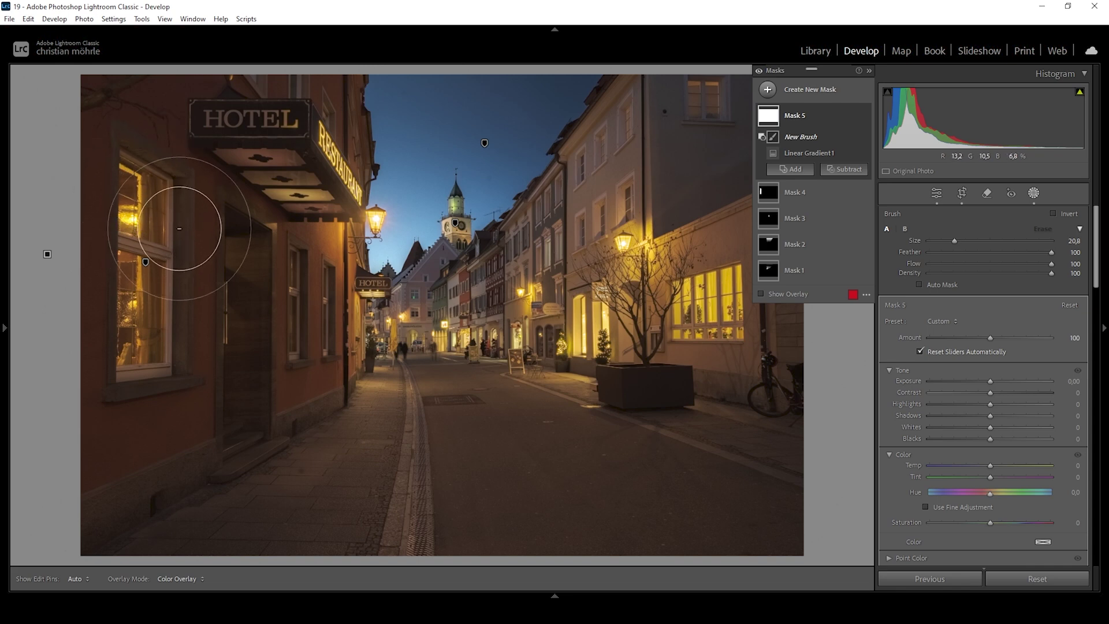
{"action": "left_click_drag", "start_coordinate": [140, 193], "coordinate": [146, 193]}
{"action": "key", "text": "h"}
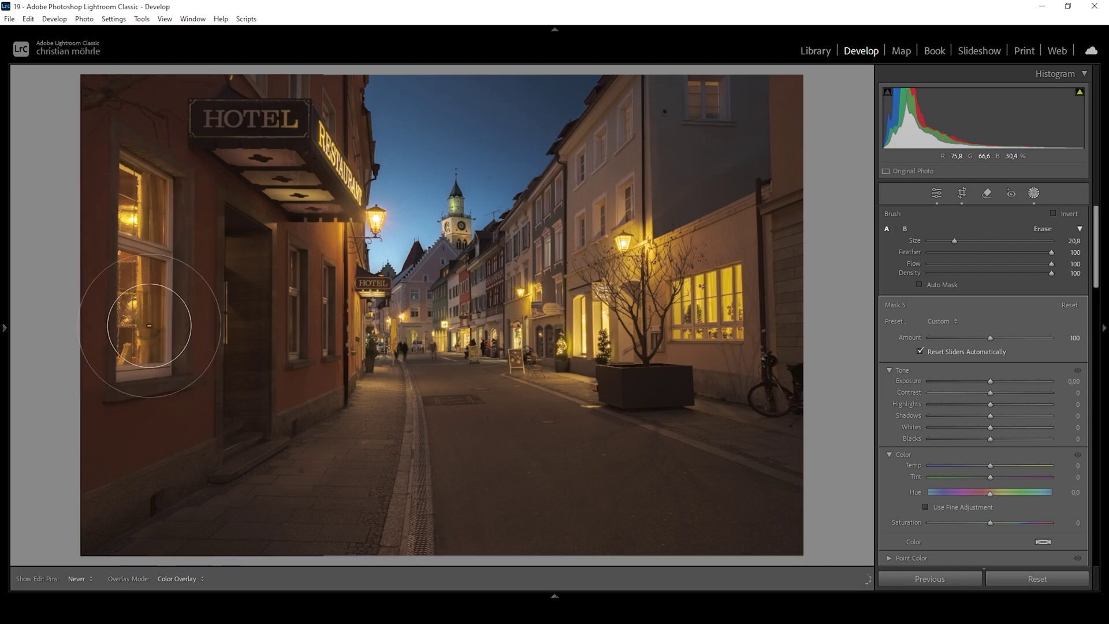
{"action": "key", "text": "h"}
{"action": "key", "text": "h"}
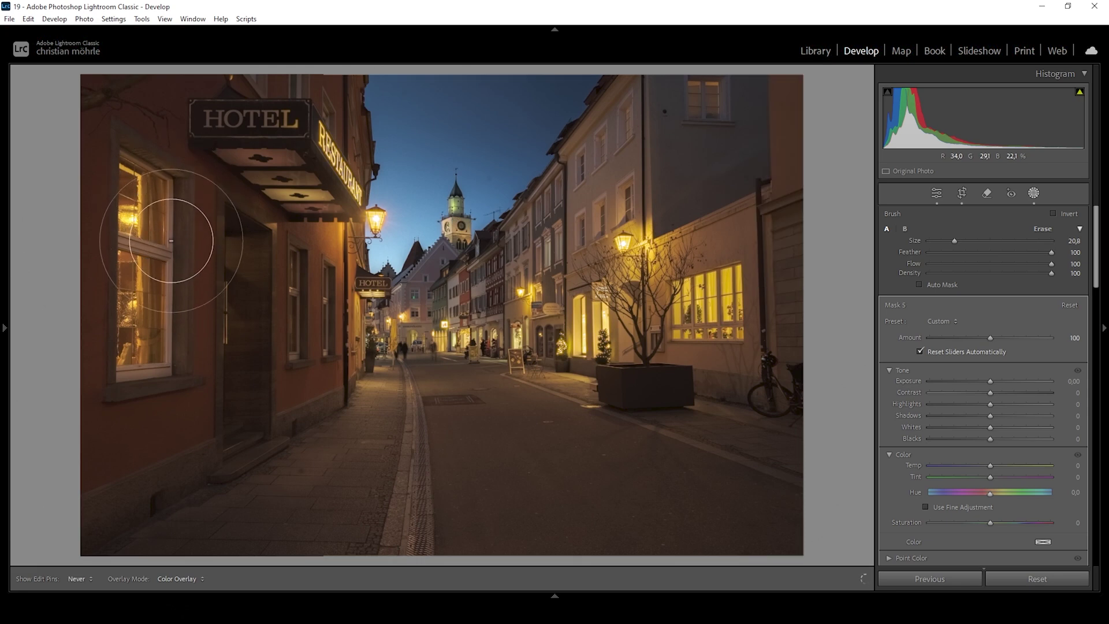
{"action": "key", "text": "h"}
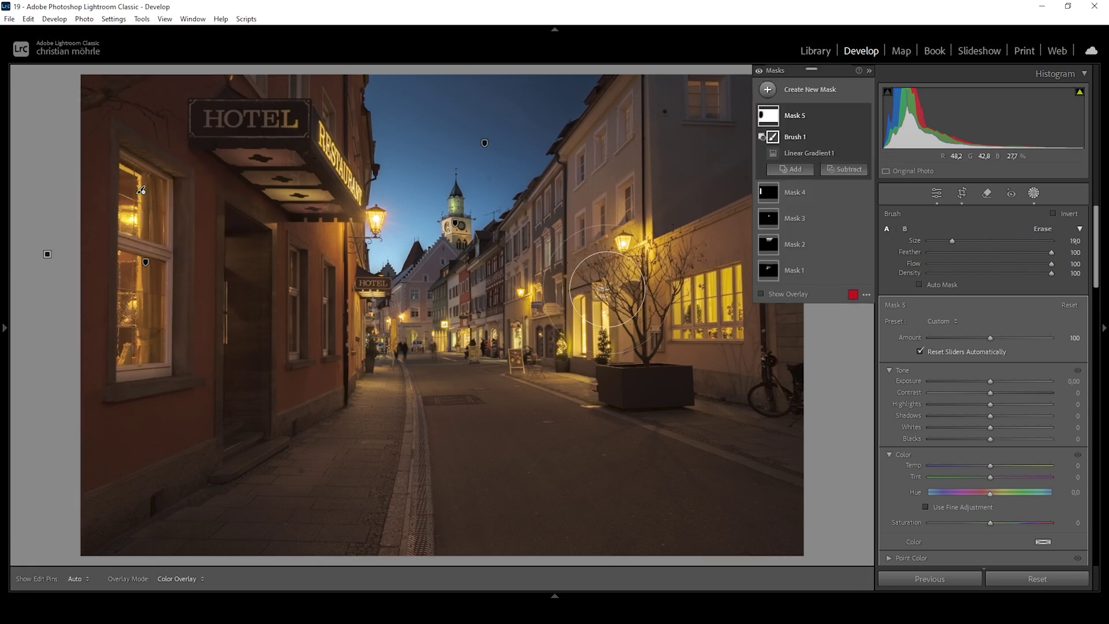
Step: Brush the lit windows behind the bare tree out of the darkening mask with brush Size 16
{"action": "scroll", "coordinate": [679, 307], "scroll_direction": "down", "scroll_amount": 2}
{"action": "scroll", "coordinate": [679, 307], "scroll_direction": "down", "scroll_amount": 1}
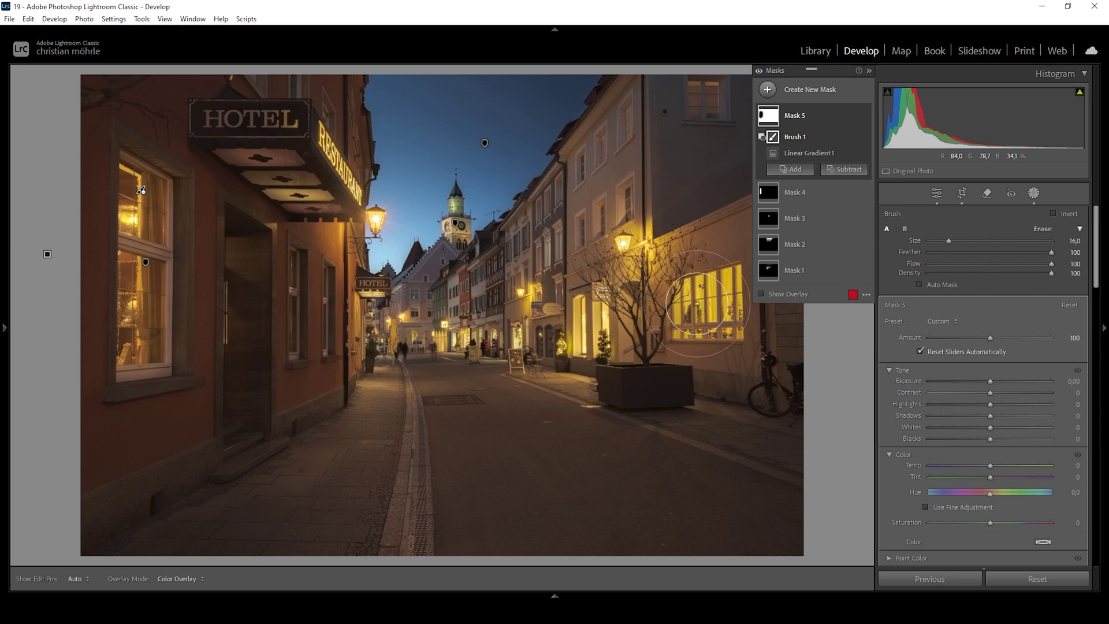
{"action": "key", "text": "h"}
{"action": "mouse_move", "coordinate": [706, 297]}
{"action": "left_mouse_down"}
{"action": "mouse_move", "coordinate": [725, 277]}
{"action": "mouse_move", "coordinate": [719, 315]}
{"action": "mouse_move", "coordinate": [724, 302]}
{"action": "left_mouse_up"}
{"action": "key", "text": "h"}
Step: Brush the illuminated restaurant sign and the clock tower area out of the darkening mask with brush Sizes 13 to 15
{"action": "scroll", "coordinate": [623, 243], "scroll_direction": "down", "scroll_amount": 1}
{"action": "left_click", "coordinate": [312, 158]}
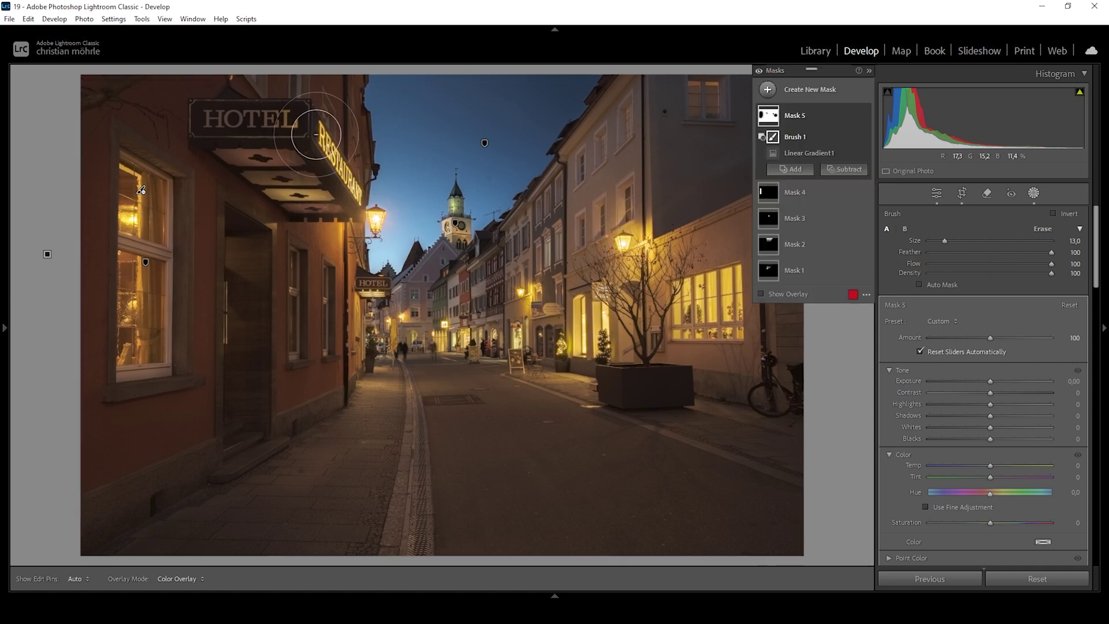
{"action": "key", "text": "h"}
{"action": "scroll", "coordinate": [330, 154], "scroll_direction": "down", "scroll_amount": 2}
{"action": "scroll", "coordinate": [347, 179], "scroll_direction": "up", "scroll_amount": 2}
{"action": "key", "text": "h"}
{"action": "key", "text": "h"}
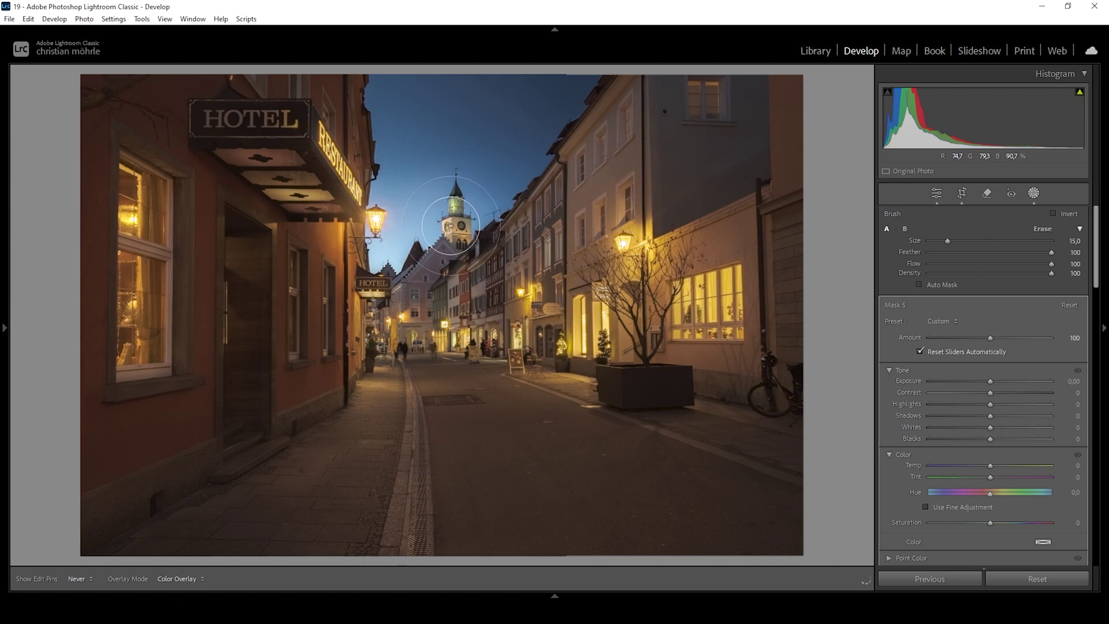
{"action": "key", "text": "h"}
Step: Brush the far end of the street out of the darkening mask with Size 23, and compare the photo with that mask hidden and shown
{"action": "scroll", "coordinate": [463, 352], "scroll_direction": "up", "scroll_amount": 3}
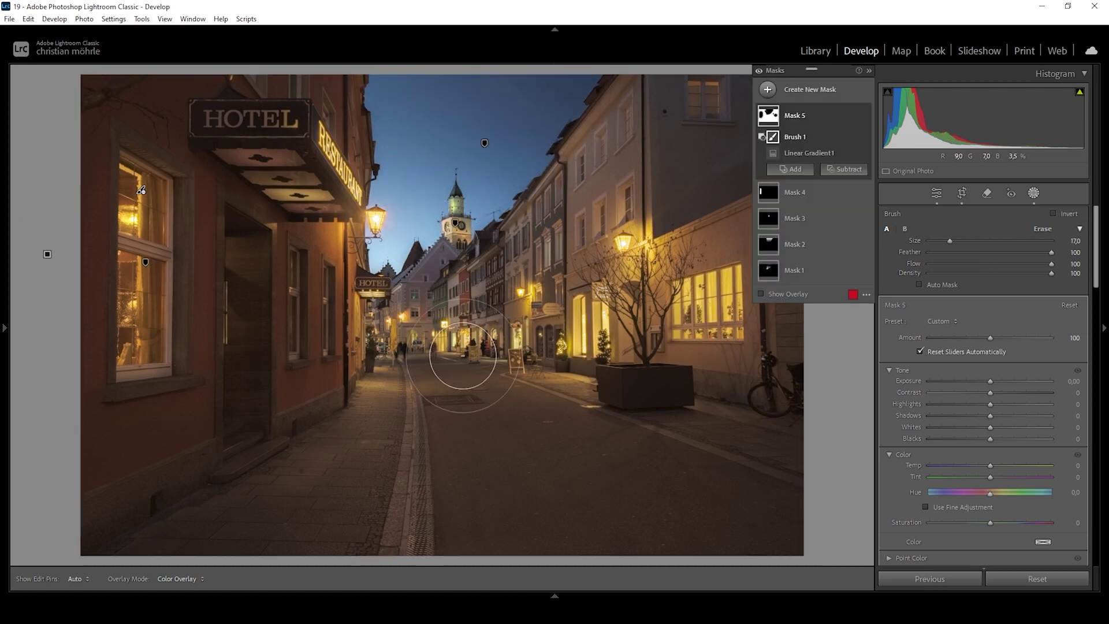
{"action": "scroll", "coordinate": [439, 335], "scroll_direction": "up", "scroll_amount": 1}
{"action": "key", "text": "h"}
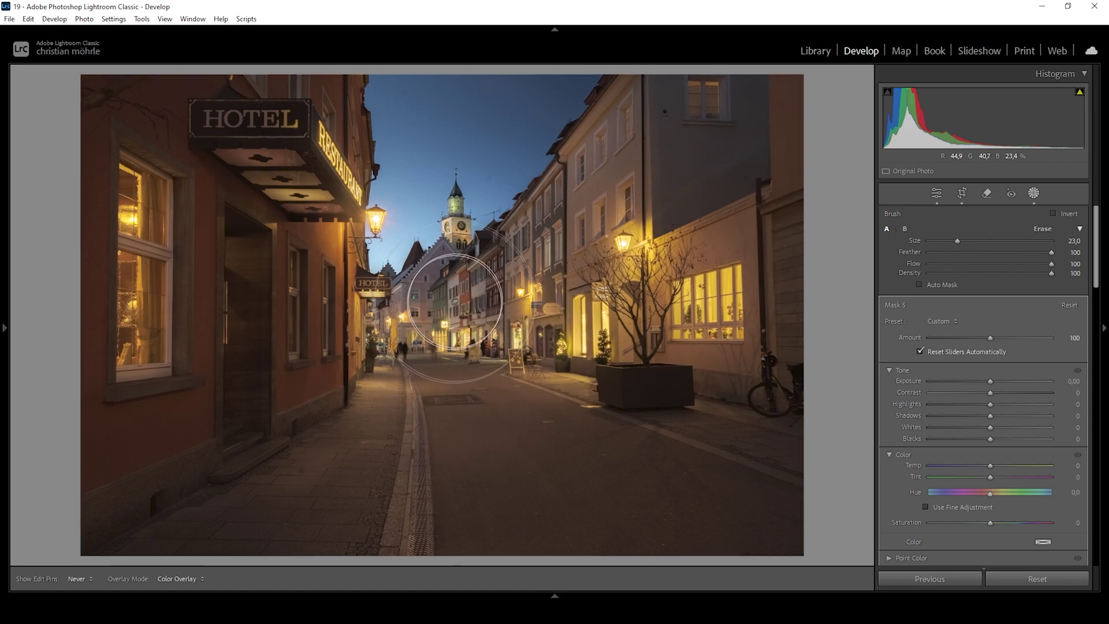
{"action": "key", "text": "h"}
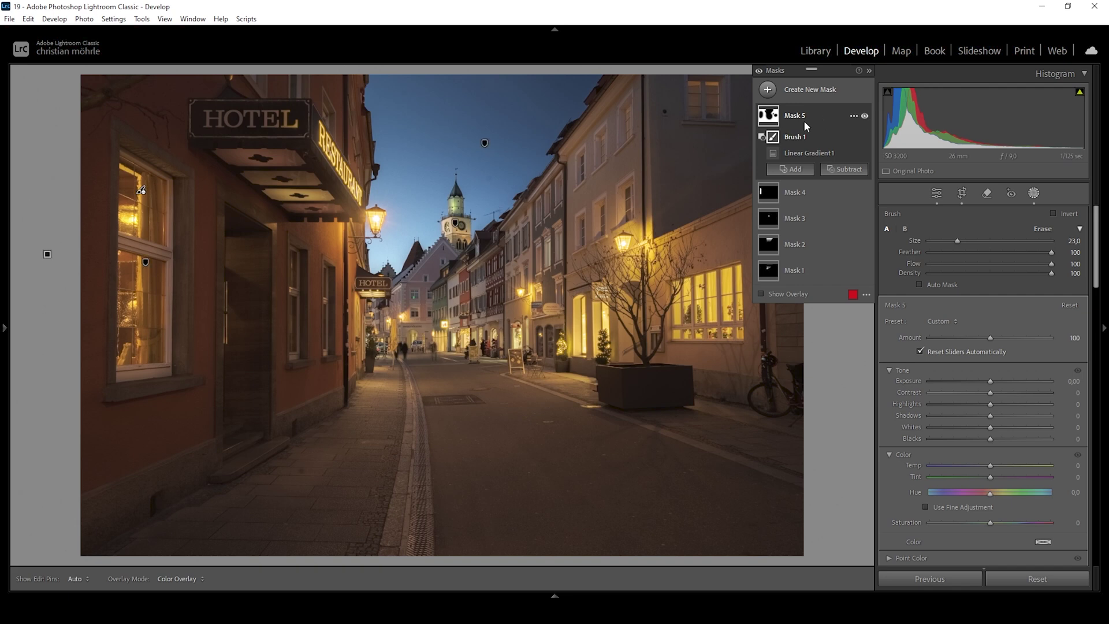
{"action": "left_click", "coordinate": [864, 117]}
{"action": "left_click", "coordinate": [865, 116]}
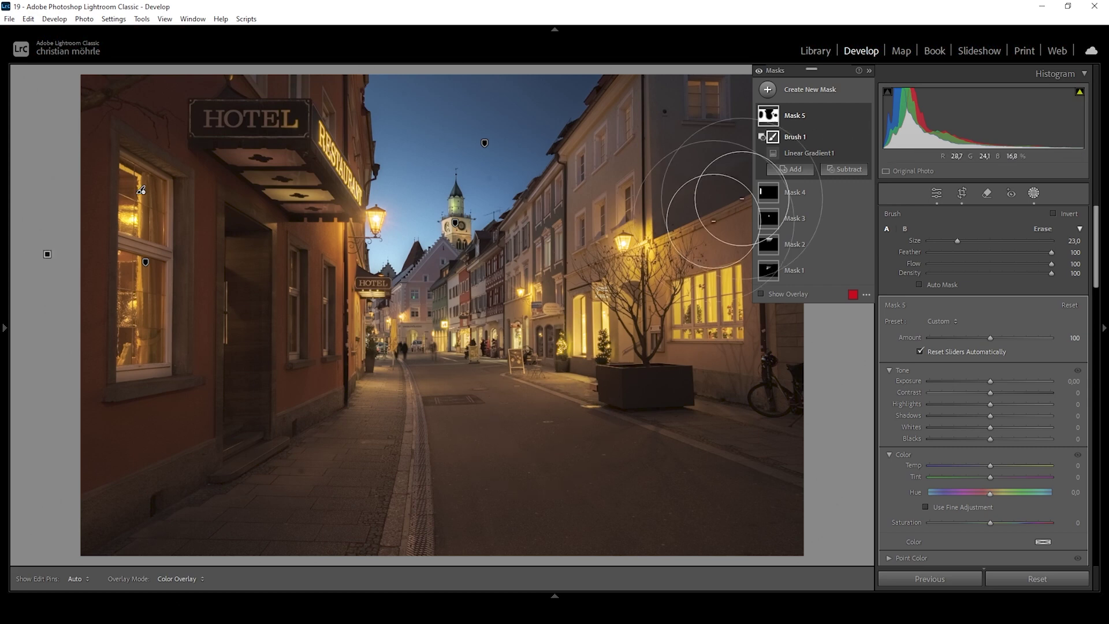
Step: Brush the middle of the road out of the darkening mask, reduce the brush to Size 14, and hide the mask for comparison
{"action": "key", "text": "h"}
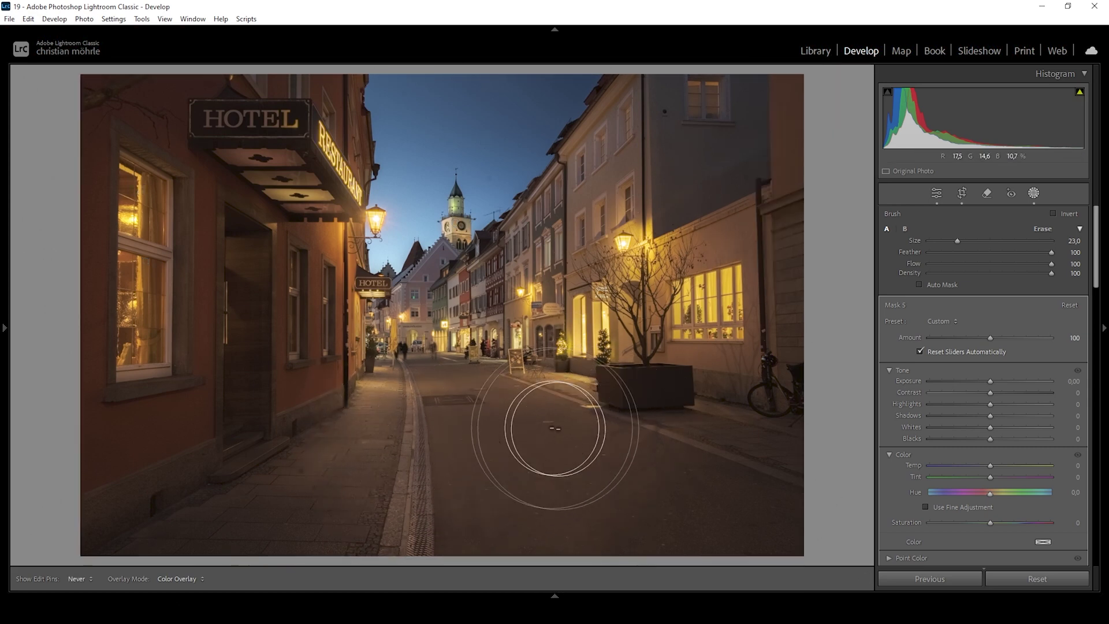
{"action": "key", "text": "h"}
{"action": "scroll", "coordinate": [242, 254], "scroll_direction": "down", "scroll_amount": 4}
{"action": "key", "text": "h"}
{"action": "key", "text": "h"}
{"action": "key", "text": "h"}
{"action": "key", "text": "h"}
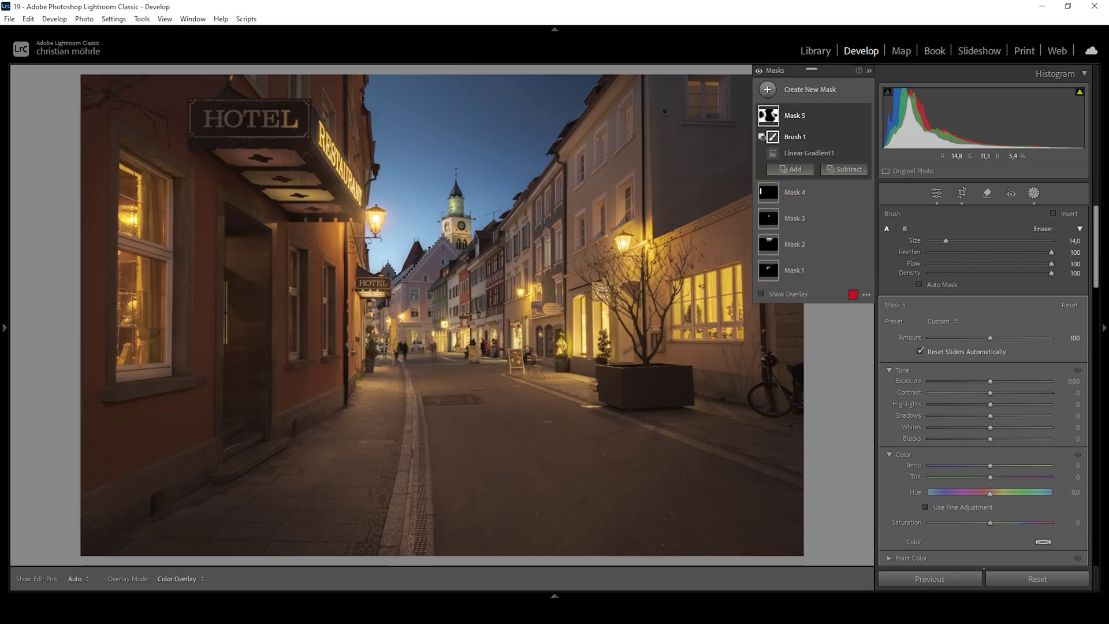
{"action": "left_click", "coordinate": [862, 115]}
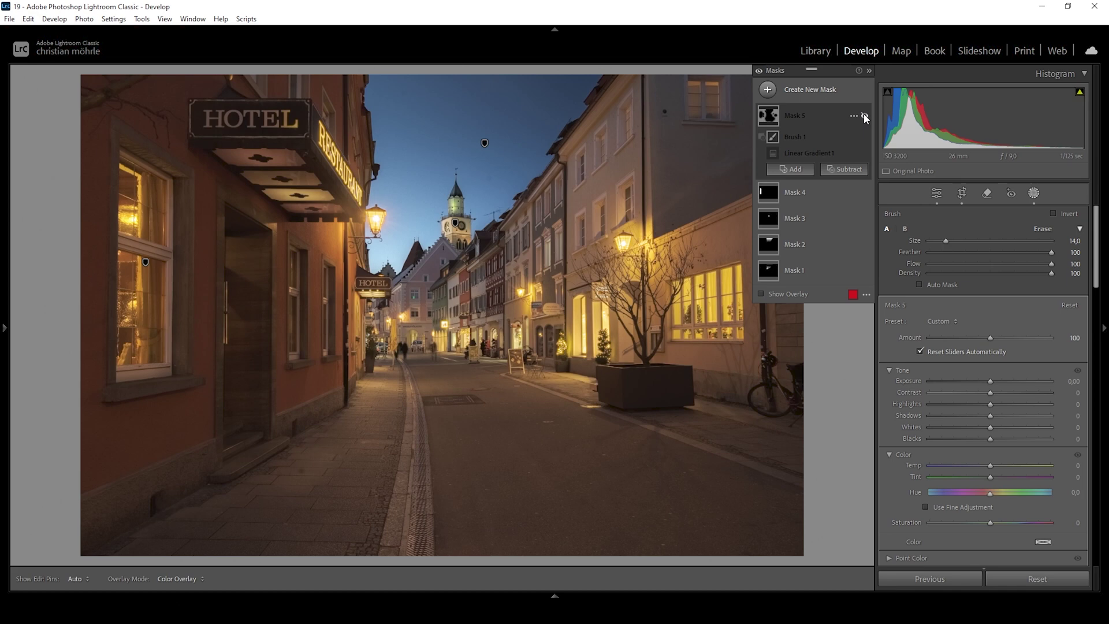
Step: Compare the photo with the darkening mask hidden and shown, leave the mask visible, and exit masking
{"action": "left_click", "coordinate": [865, 116]}
{"action": "left_click", "coordinate": [865, 116]}
{"action": "left_click", "coordinate": [865, 116]}
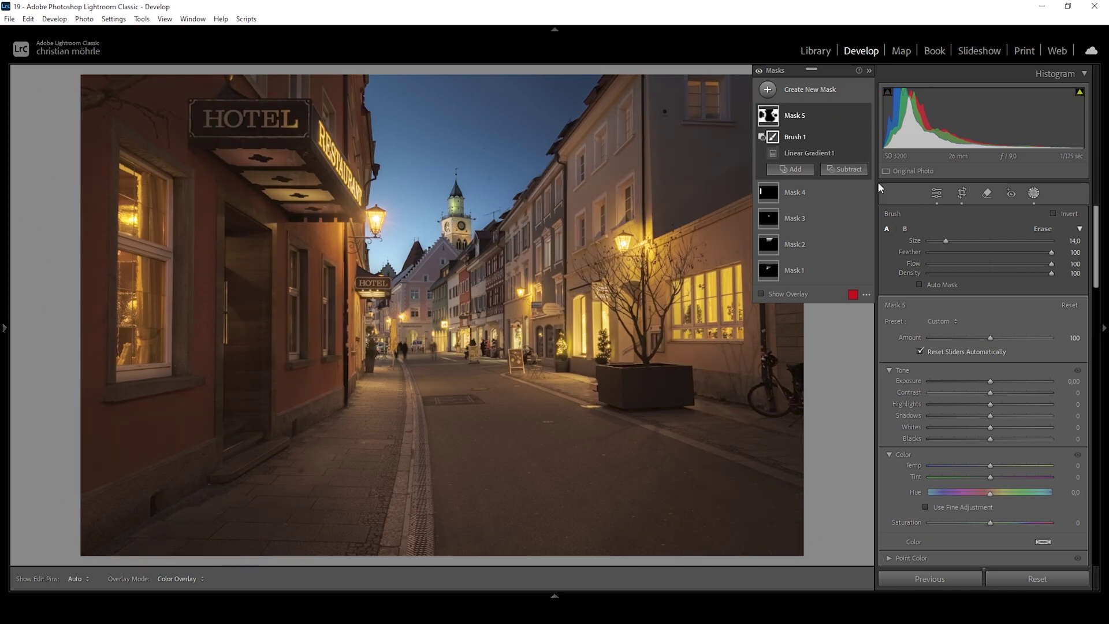
{"action": "left_click", "coordinate": [936, 193]}
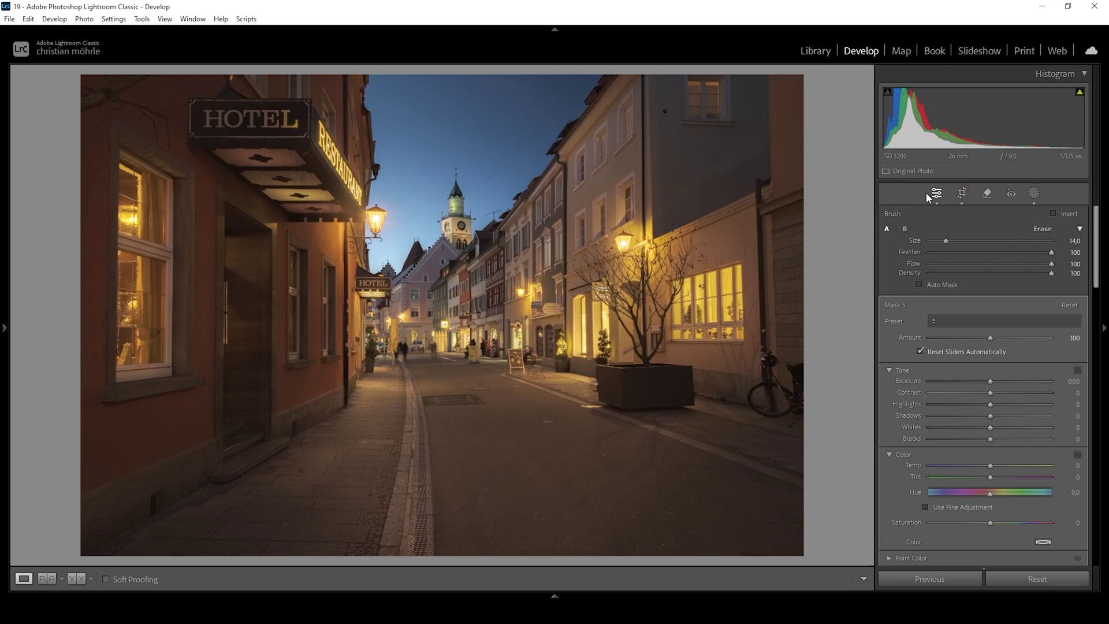
Step: Shift the Color Mixer hues to Yellow -45 and Orange -7
{"action": "left_click", "coordinate": [1069, 217]}
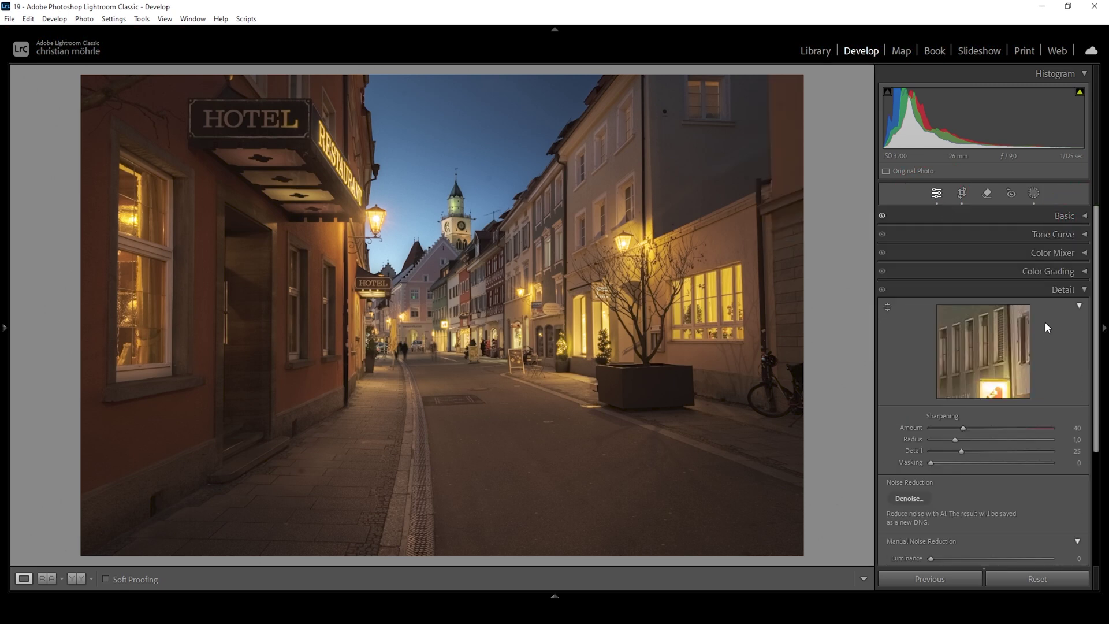
{"action": "left_click", "coordinate": [1060, 254]}
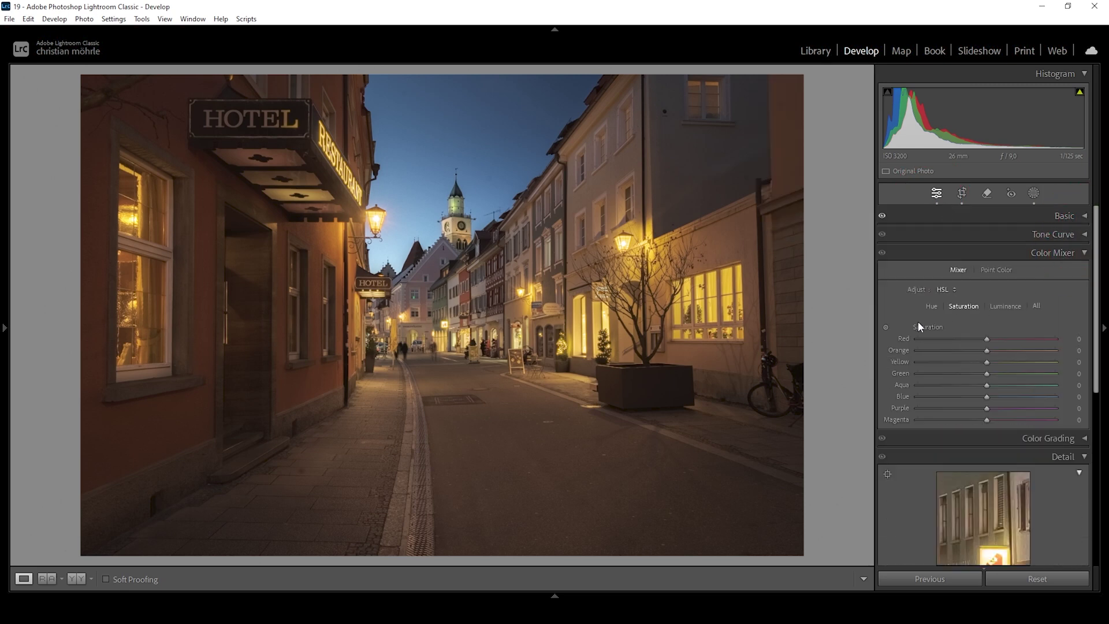
{"action": "left_click", "coordinate": [932, 307]}
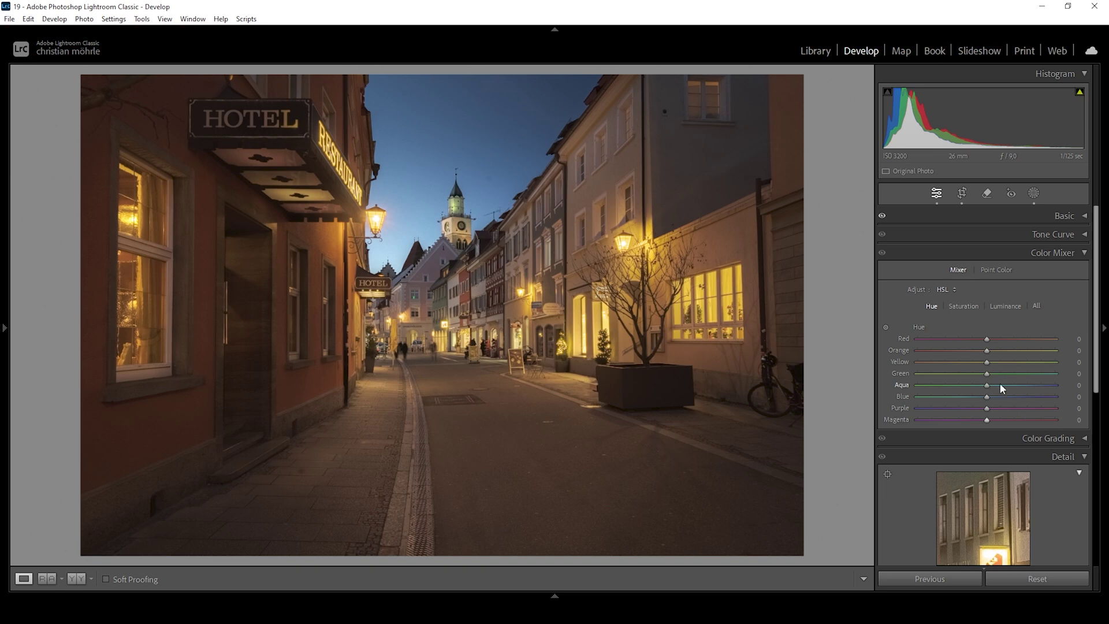
{"action": "mouse_move", "coordinate": [987, 362]}
{"action": "left_mouse_down"}
{"action": "mouse_move", "coordinate": [953, 362]}
{"action": "mouse_move", "coordinate": [982, 351]}
{"action": "left_mouse_up"}
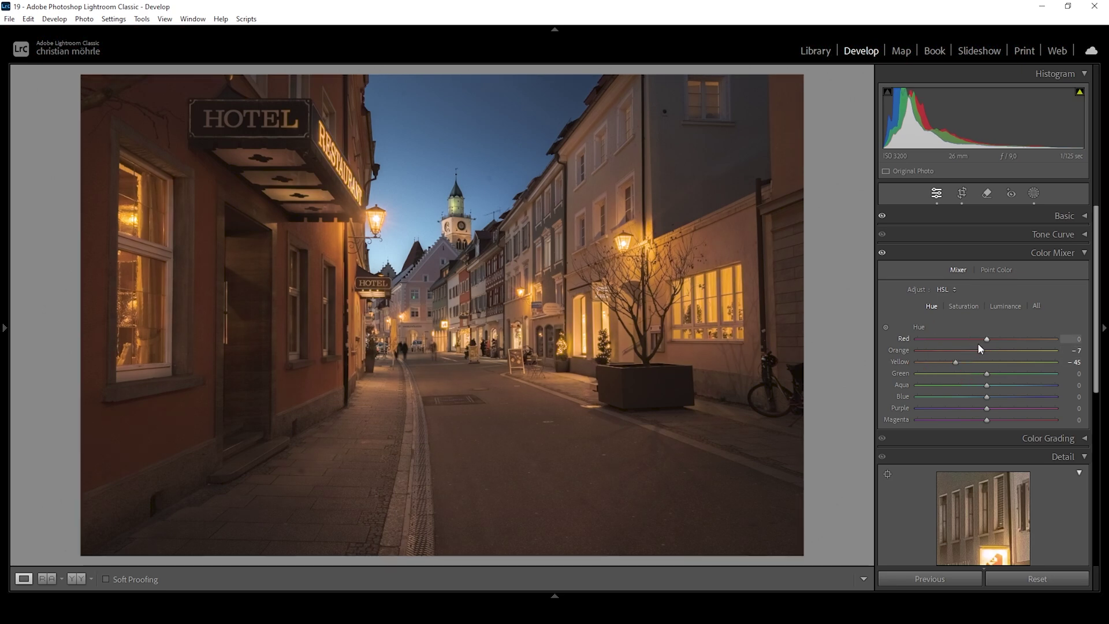
Step: Set the Color Mixer saturation to Orange -15, Yellow +12 and Green -100, and reduce the Blue saturation slightly
{"action": "left_click", "coordinate": [963, 307]}
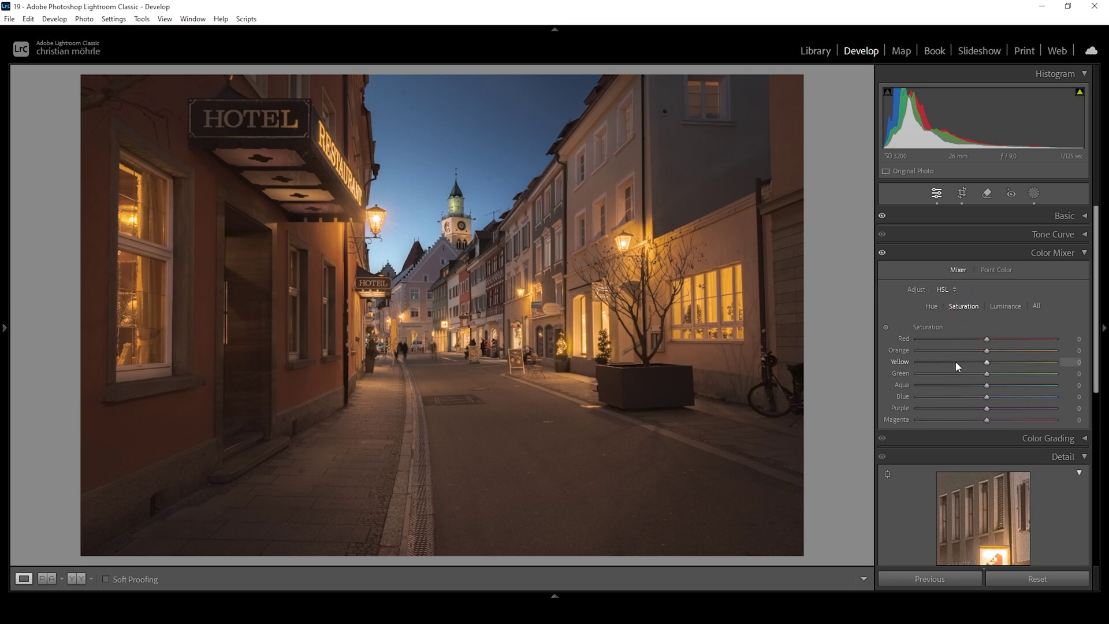
{"action": "left_click_drag", "start_coordinate": [987, 350], "coordinate": [980, 352]}
{"action": "left_click_drag", "start_coordinate": [979, 352], "coordinate": [975, 352]}
{"action": "left_click_drag", "start_coordinate": [993, 359], "coordinate": [993, 359]}
{"action": "left_click_drag", "start_coordinate": [987, 373], "coordinate": [879, 379]}
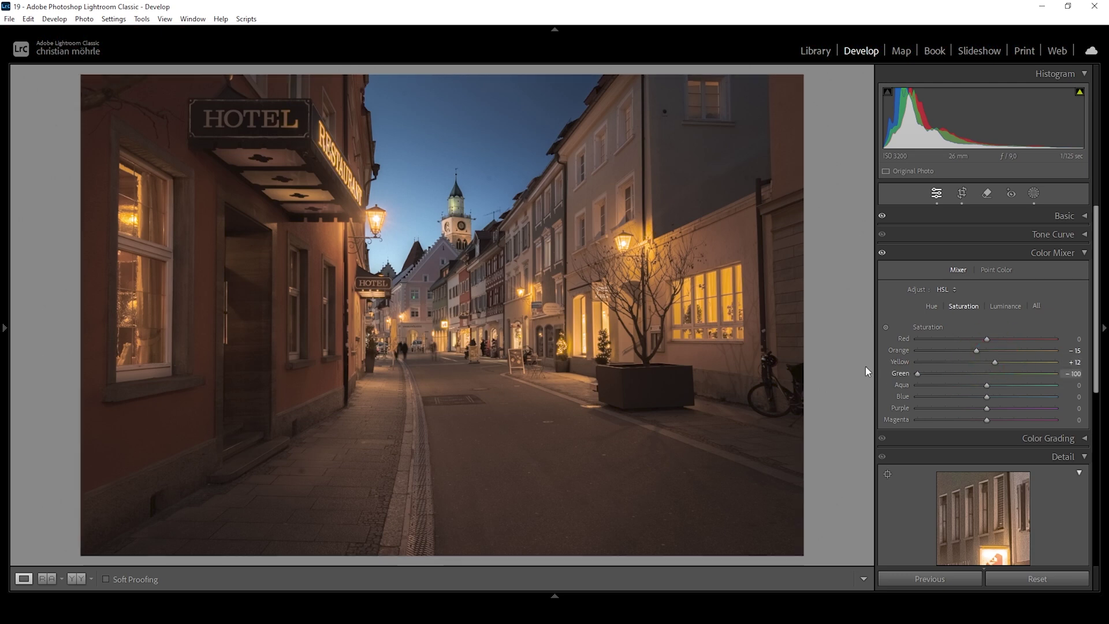
{"action": "left_click_drag", "start_coordinate": [918, 373], "coordinate": [798, 341]}
{"action": "left_click_drag", "start_coordinate": [986, 398], "coordinate": [978, 400]}
{"action": "left_click", "coordinate": [1071, 253]}
Step: Tint the highlights in Color Grading by adjusting their hue and saturation
{"action": "left_click", "coordinate": [1068, 272]}
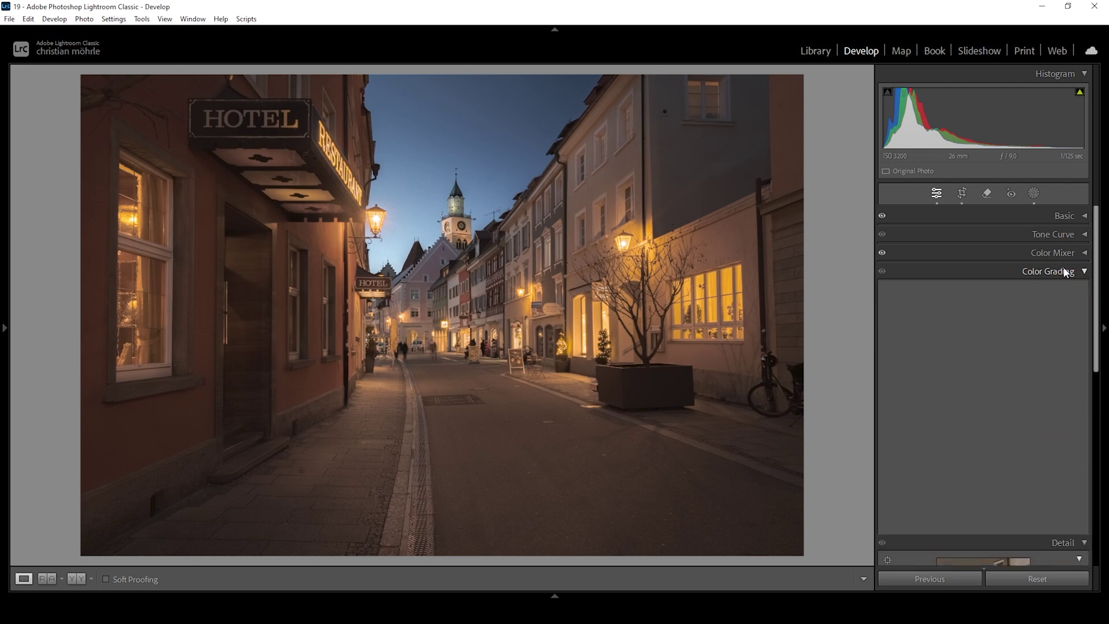
{"action": "left_click", "coordinate": [1014, 291]}
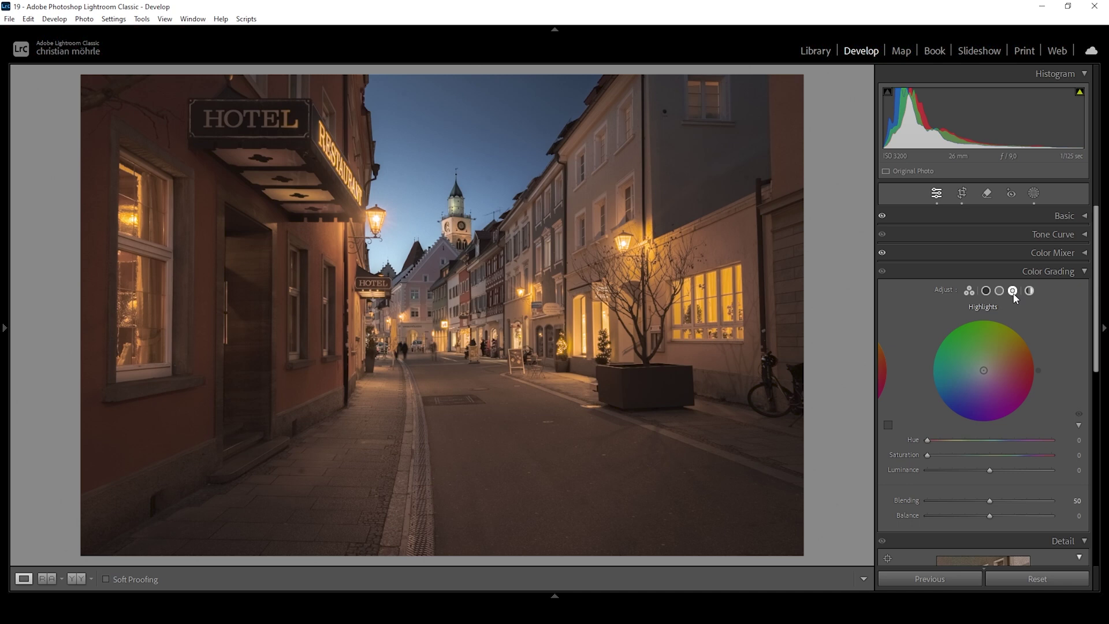
{"action": "left_click", "coordinate": [928, 440]}
{"action": "left_click_drag", "start_coordinate": [928, 439], "coordinate": [968, 453]}
Step: Color-grade the midtones with Hue 222, Saturation 14 and Luminance +36
{"action": "left_click", "coordinate": [999, 291]}
{"action": "left_click_drag", "start_coordinate": [926, 442], "coordinate": [1005, 446]}
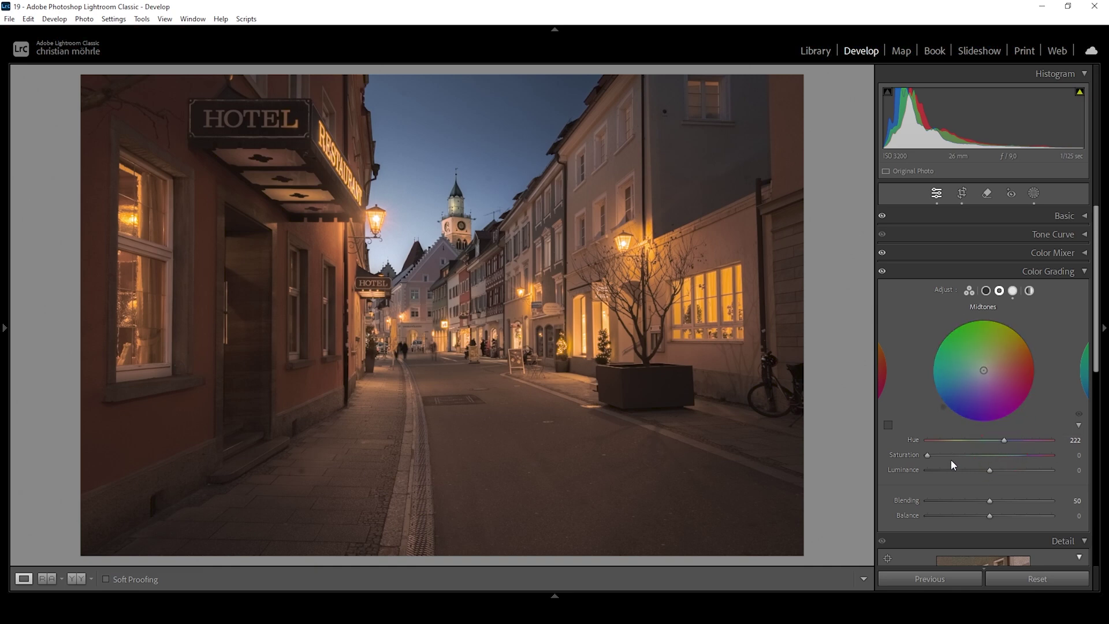
{"action": "left_click_drag", "start_coordinate": [927, 455], "coordinate": [945, 455]}
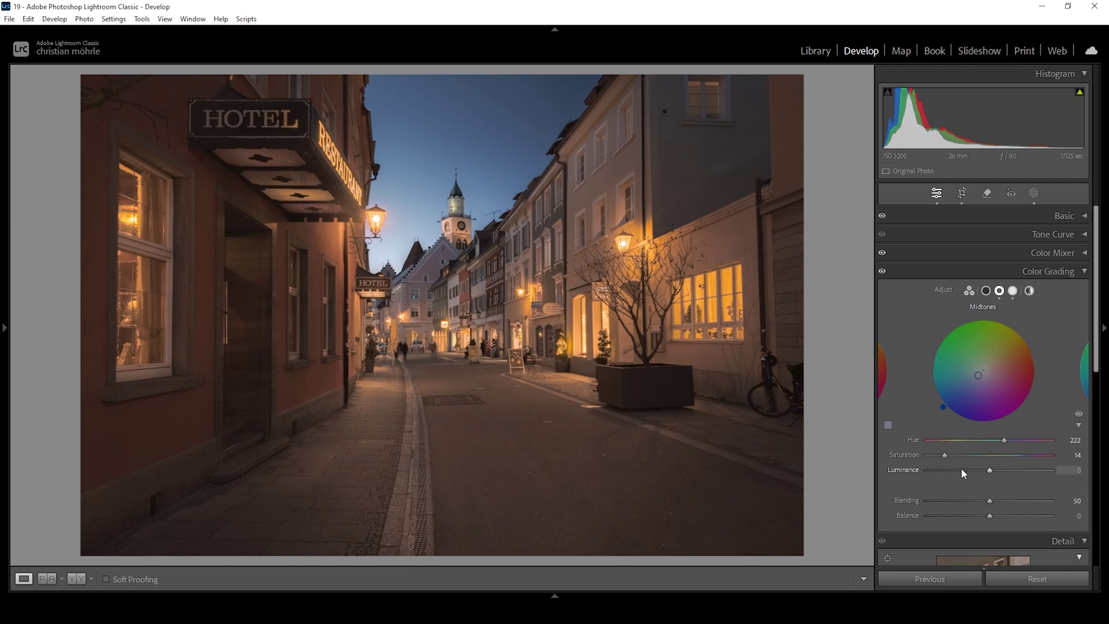
{"action": "left_click_drag", "start_coordinate": [990, 470], "coordinate": [1022, 472]}
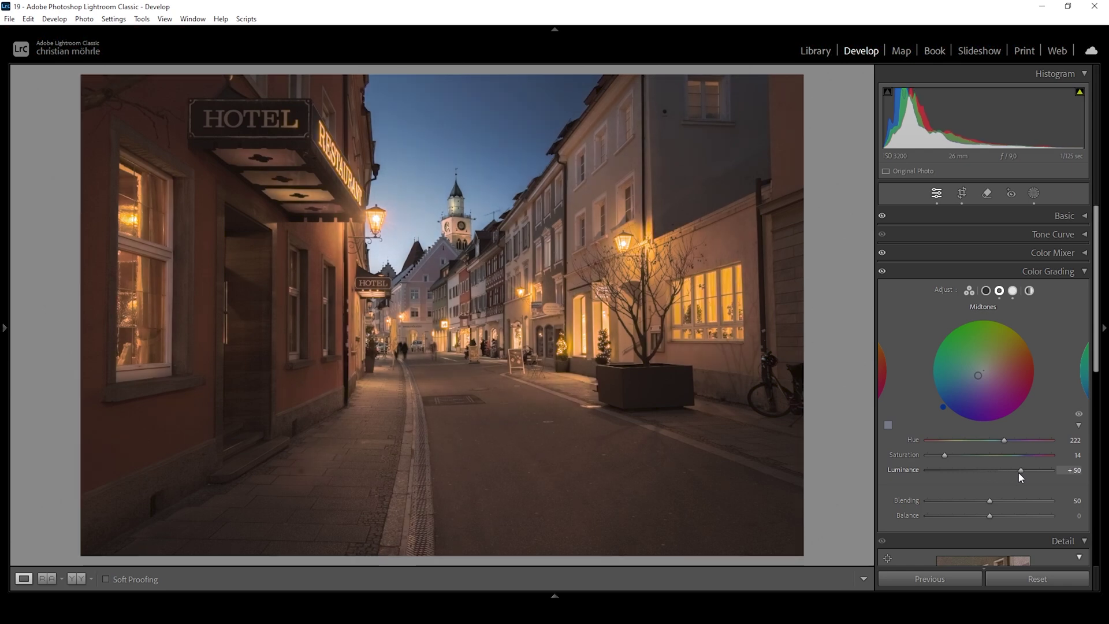
{"action": "left_click_drag", "start_coordinate": [1018, 474], "coordinate": [1015, 475]}
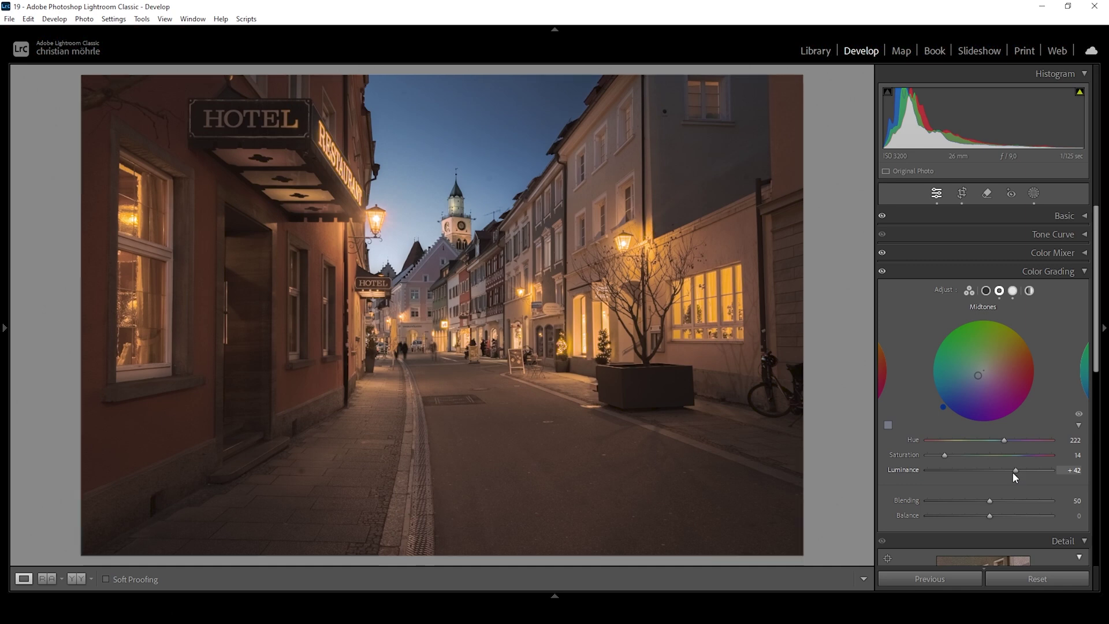
{"action": "left_click_drag", "start_coordinate": [1013, 472], "coordinate": [1010, 473]}
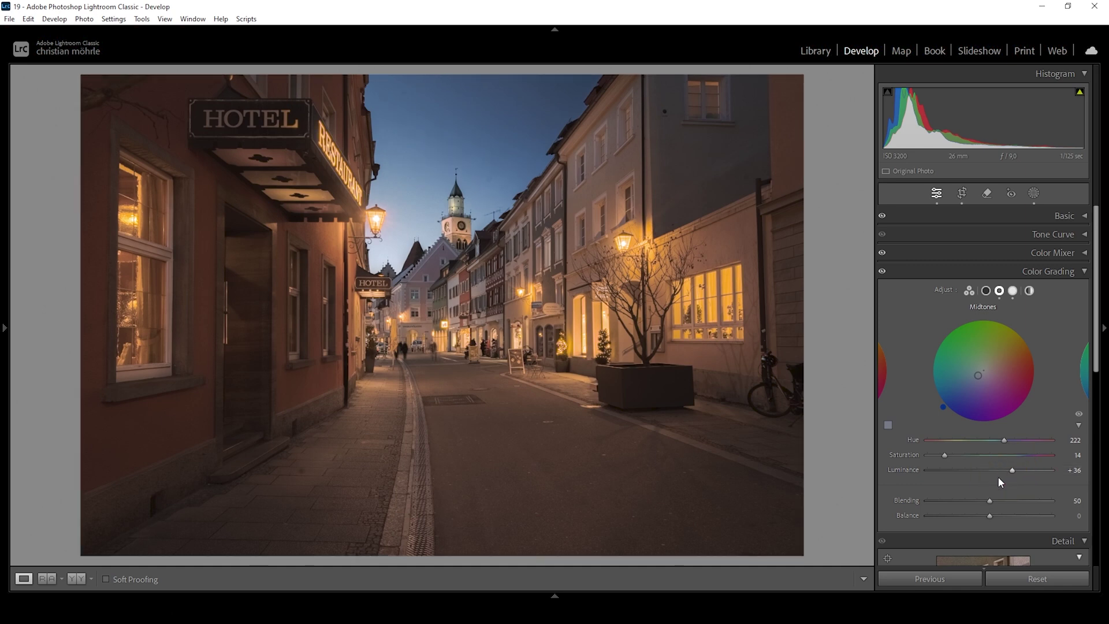
{"action": "left_click", "coordinate": [1049, 271], "text": "ctrl"}
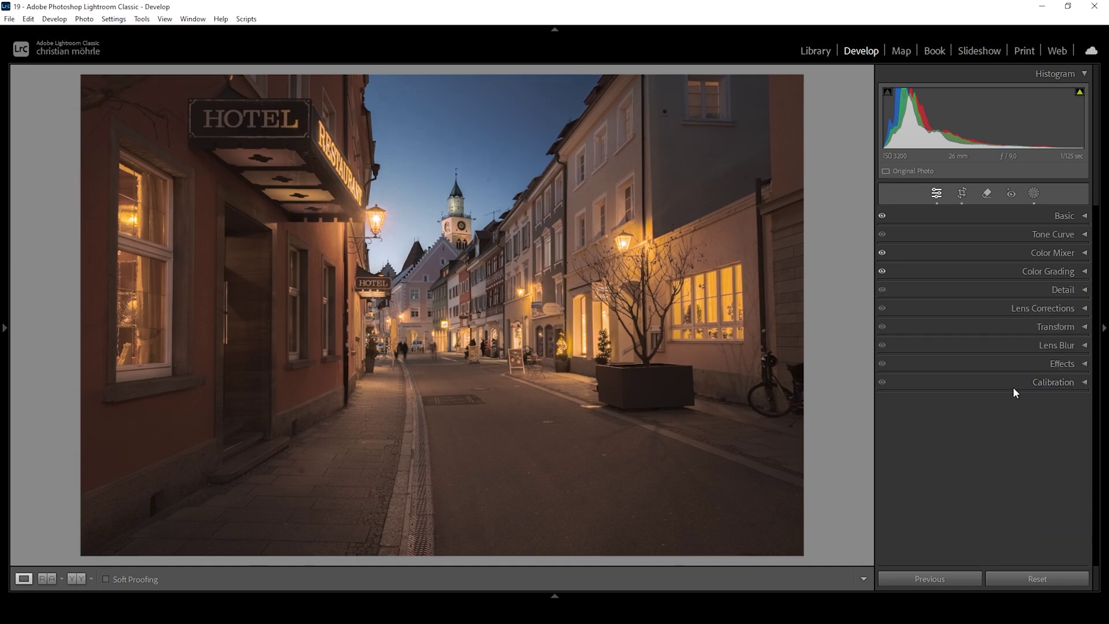
Step: Set the Blue Primary calibration to Hue -22 and Saturation +17, and compare the photo before and after editing
{"action": "left_click", "coordinate": [1017, 384]}
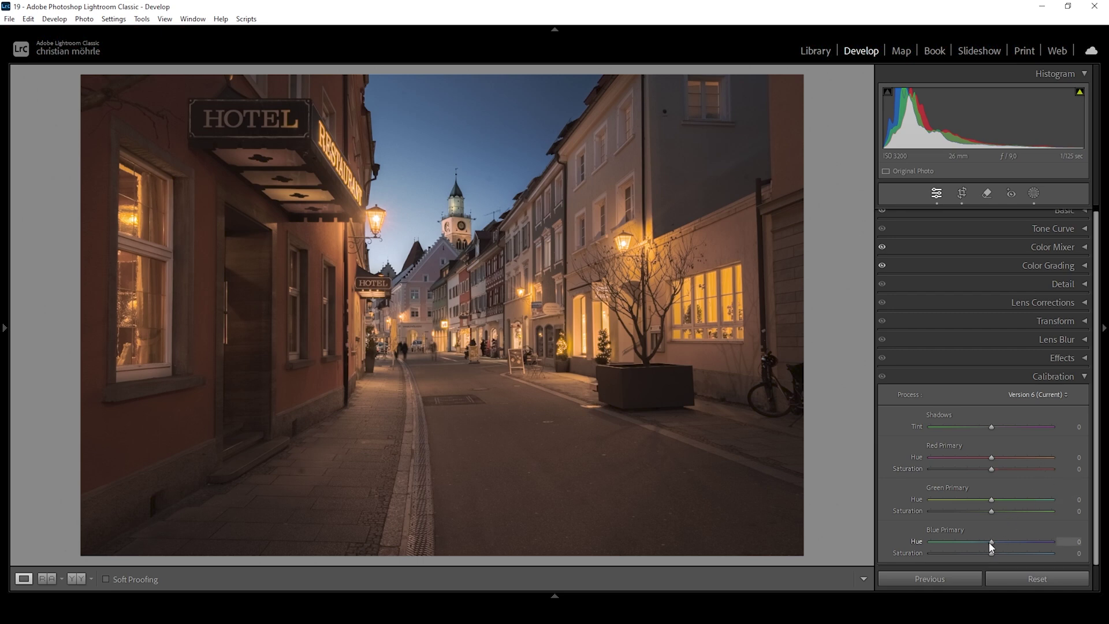
{"action": "left_click_drag", "start_coordinate": [989, 543], "coordinate": [979, 543]}
{"action": "left_click_drag", "start_coordinate": [991, 553], "coordinate": [1002, 555]}
{"action": "left_click", "coordinate": [77, 580]}
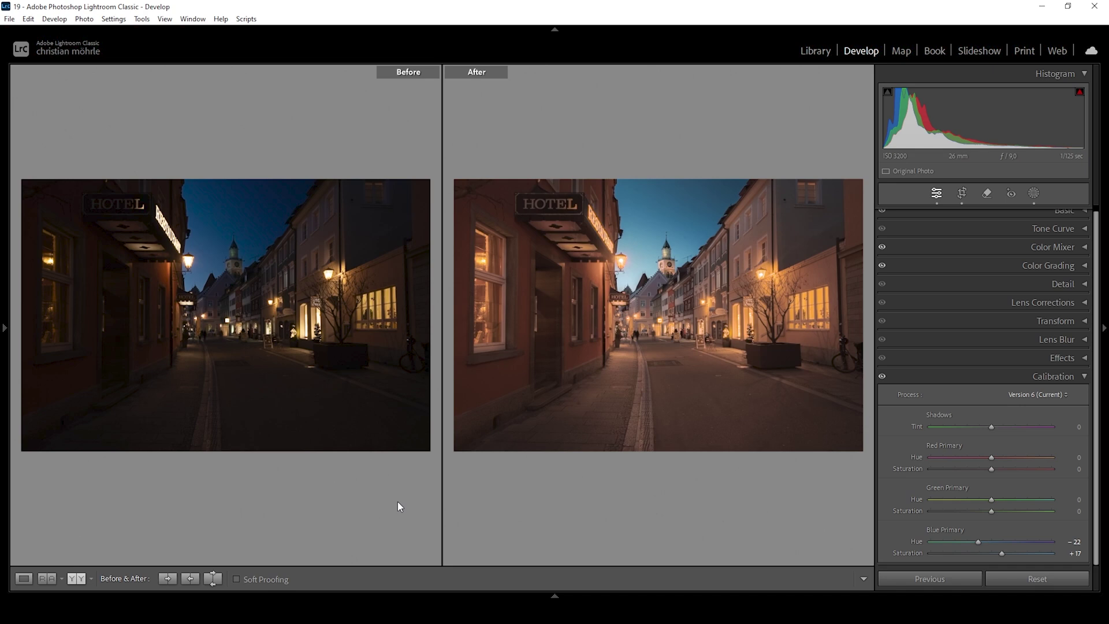
{"action": "left_click", "coordinate": [25, 578]}
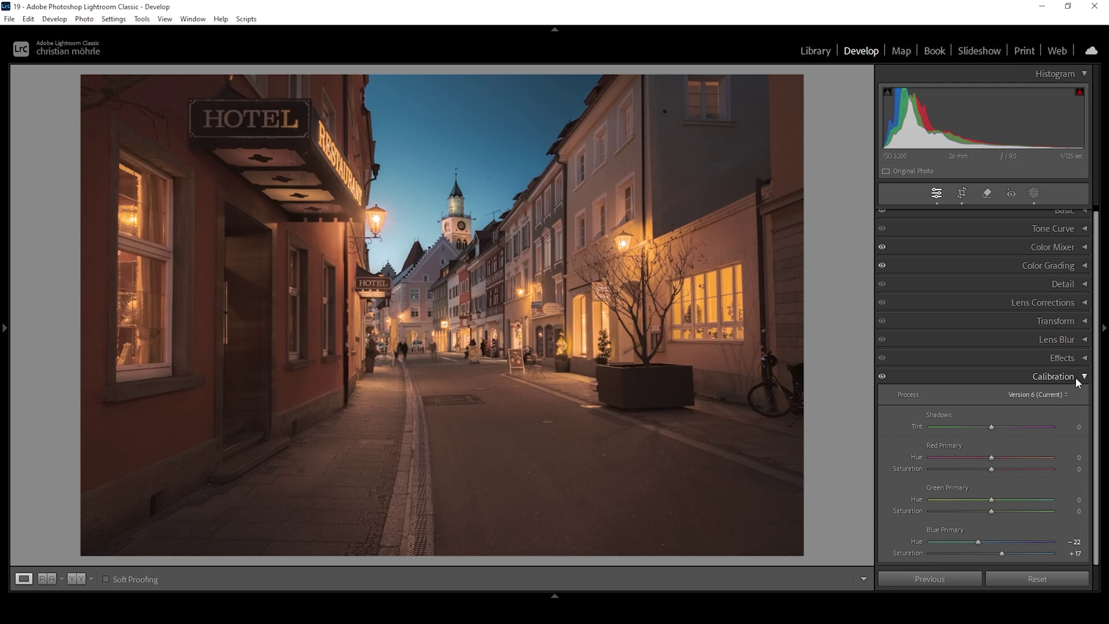
Step: Straighten the perspective with Guided Upright, using one vertical guide beside the hotel window and another along the wall edge above the bicycle
{"action": "left_click", "coordinate": [1014, 322]}
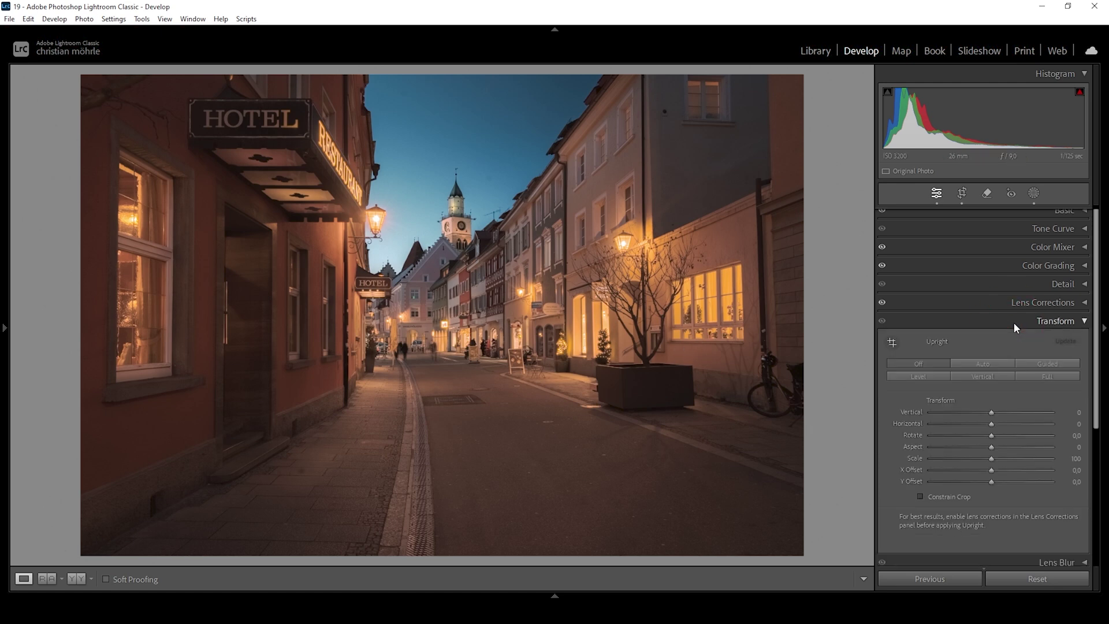
{"action": "left_click", "coordinate": [892, 342]}
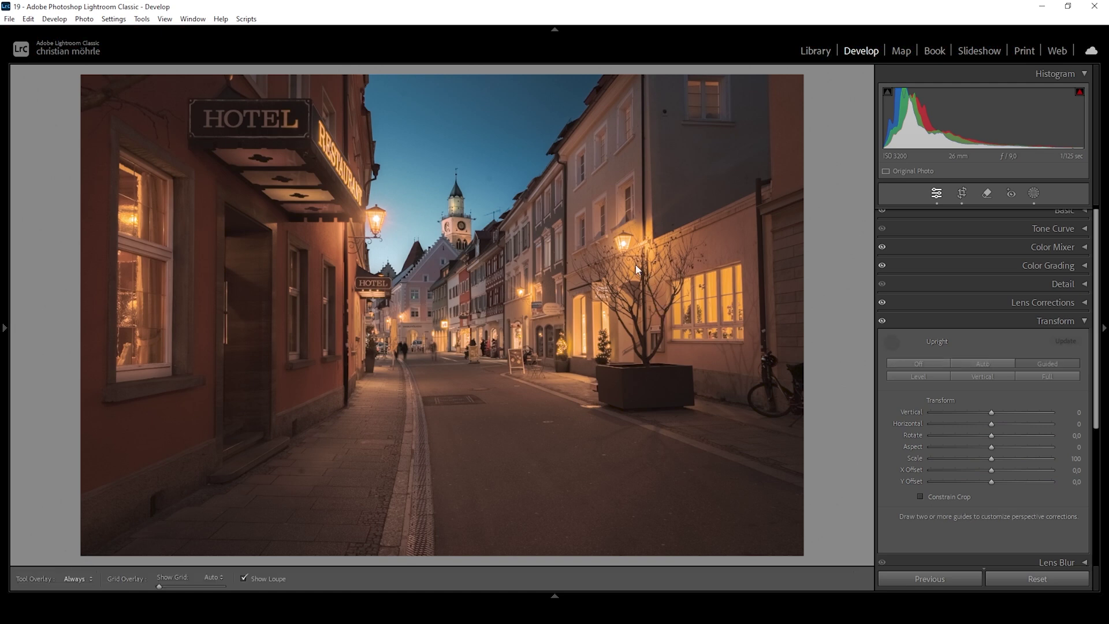
{"action": "left_click_drag", "start_coordinate": [111, 115], "coordinate": [105, 402]}
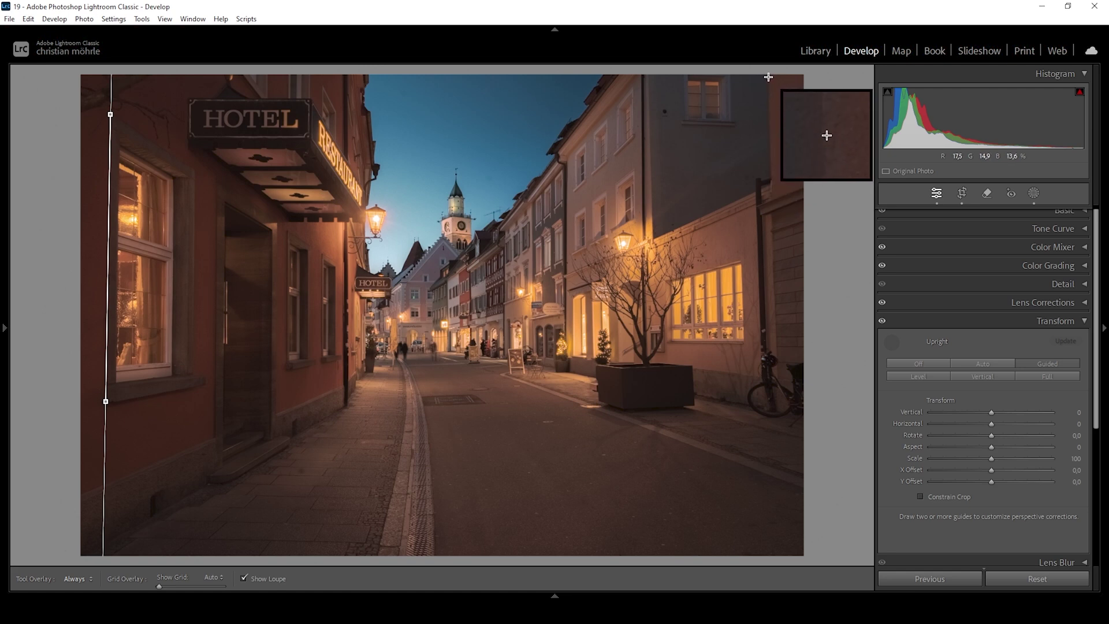
{"action": "left_click_drag", "start_coordinate": [768, 78], "coordinate": [776, 338]}
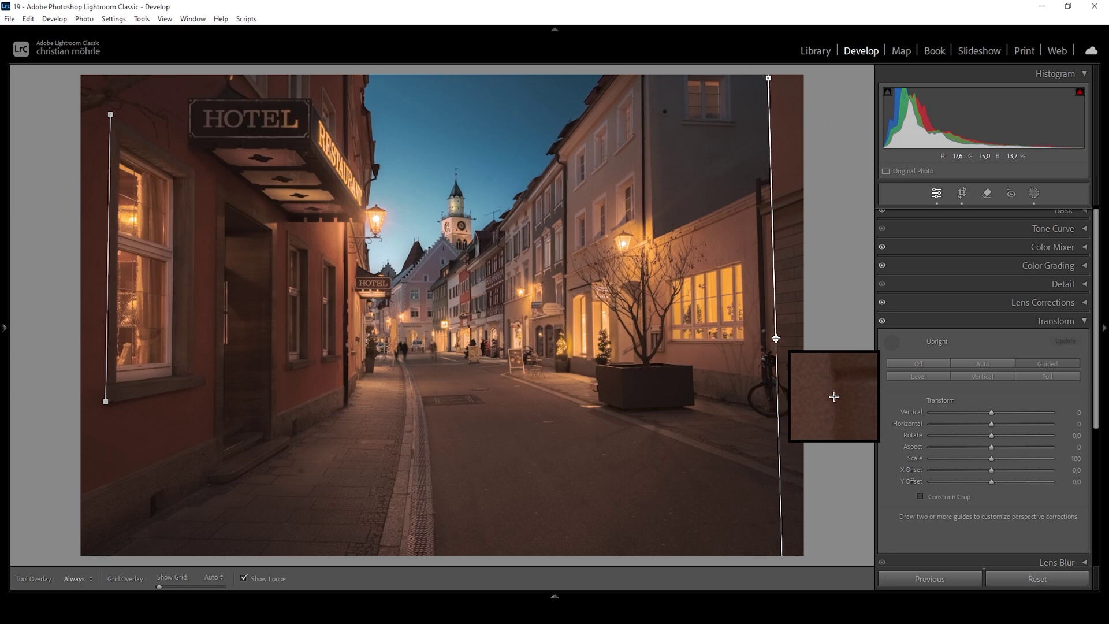
{"action": "left_click_drag", "start_coordinate": [776, 339], "coordinate": [776, 340]}
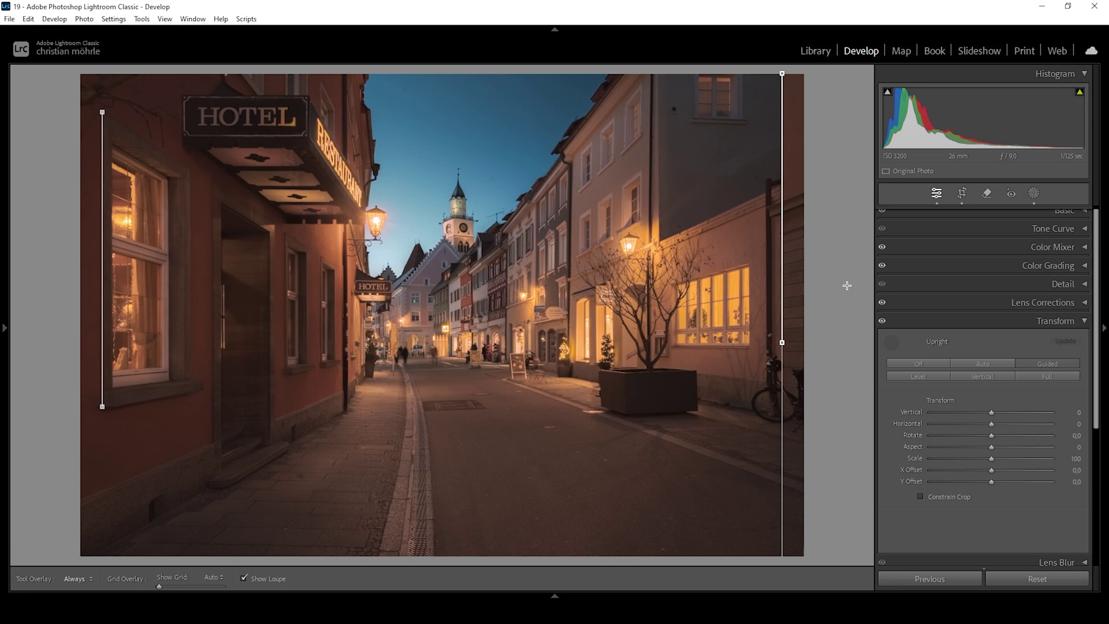
{"action": "left_click", "coordinate": [1055, 321]}
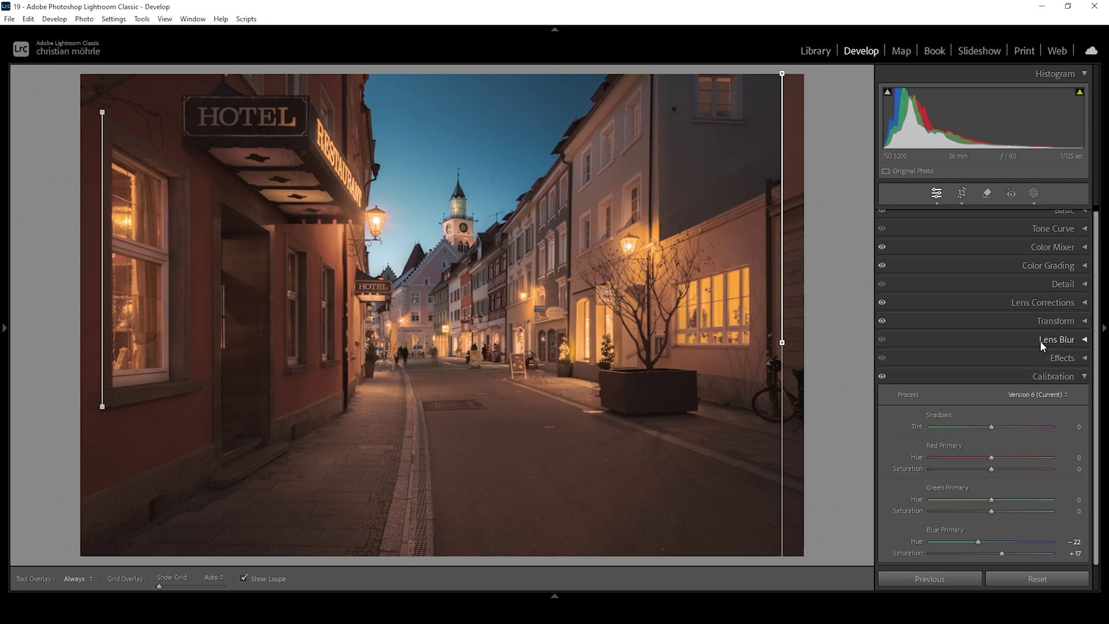
Step: Set the sharpening to Radius 0.5, Detail 100 and Masking 70, and increase its Amount
{"action": "left_click", "coordinate": [1075, 283]}
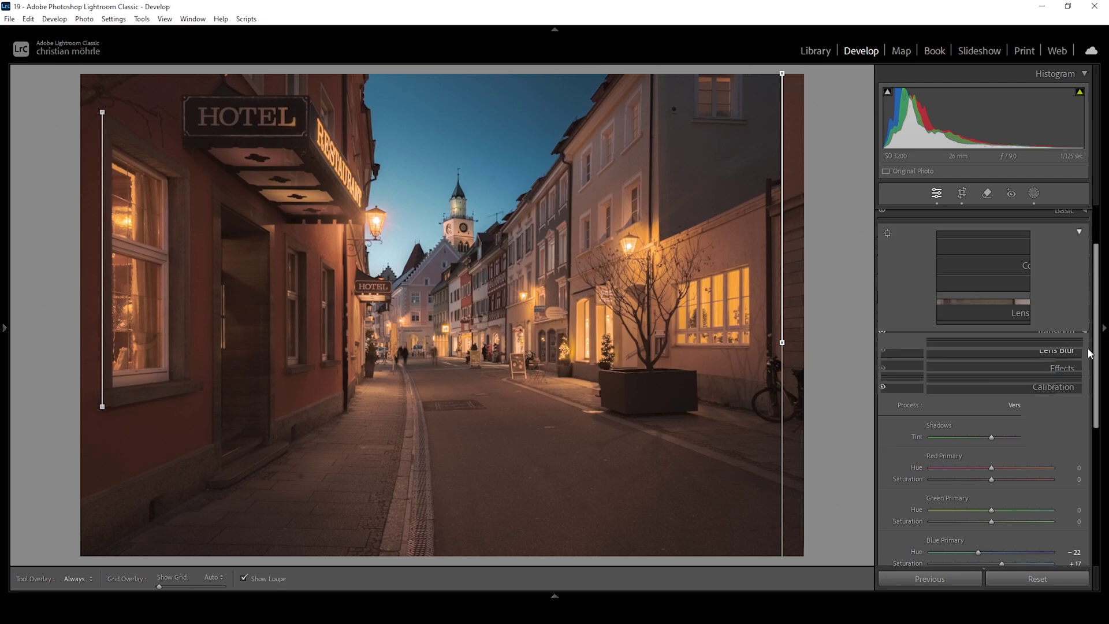
{"action": "left_click", "coordinate": [896, 369]}
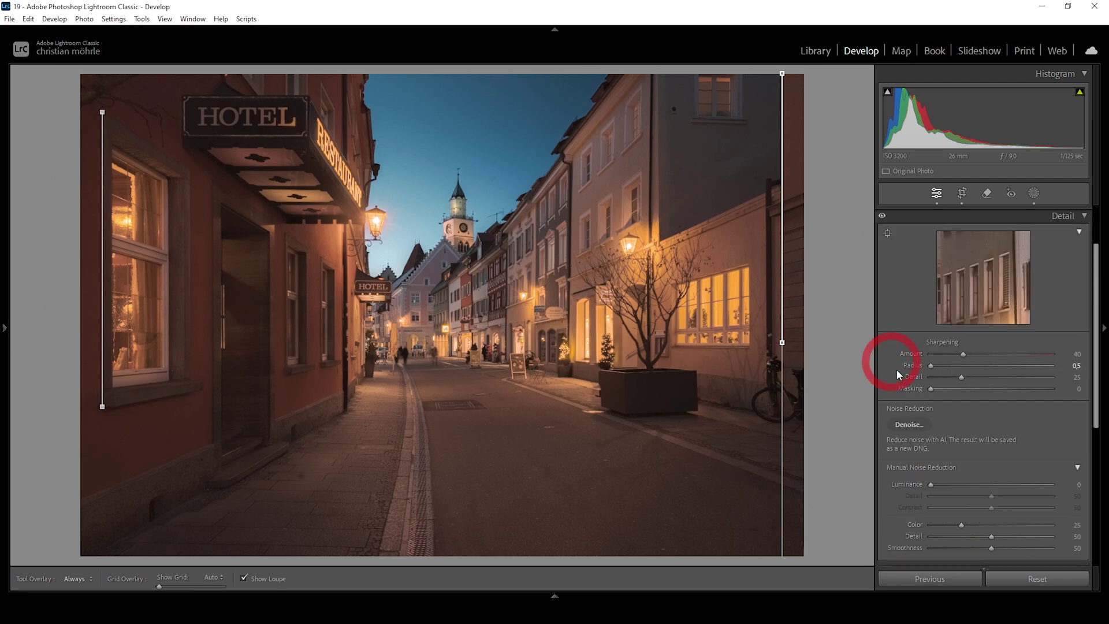
{"action": "left_click_drag", "start_coordinate": [961, 378], "coordinate": [962, 380]}
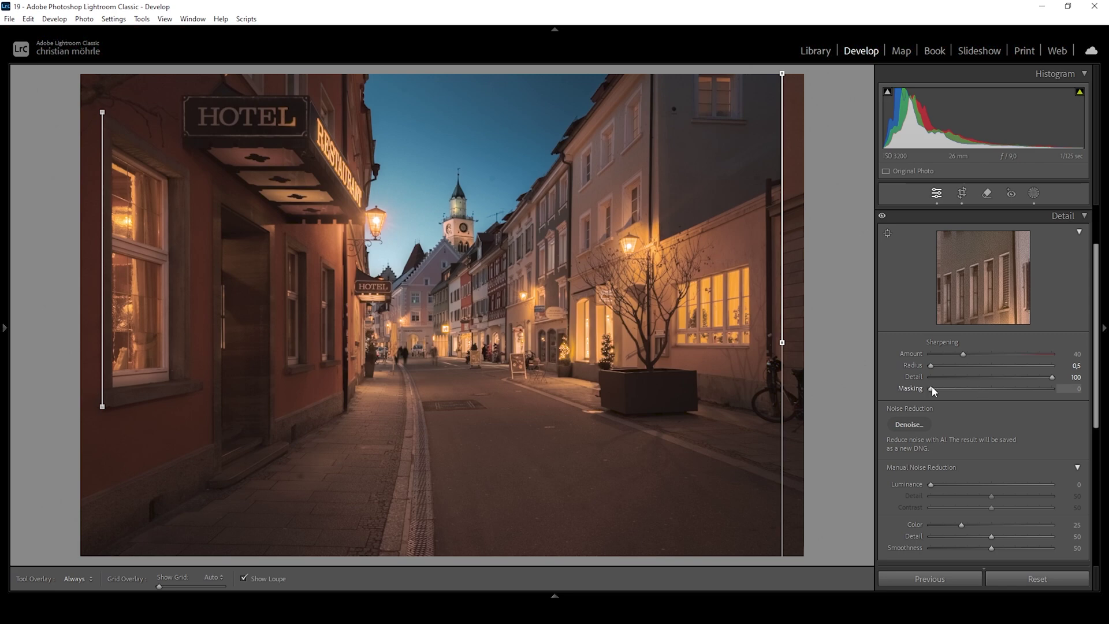
{"action": "key", "text": "alt"}
{"action": "left_click_drag", "start_coordinate": [933, 387], "coordinate": [1016, 386]}
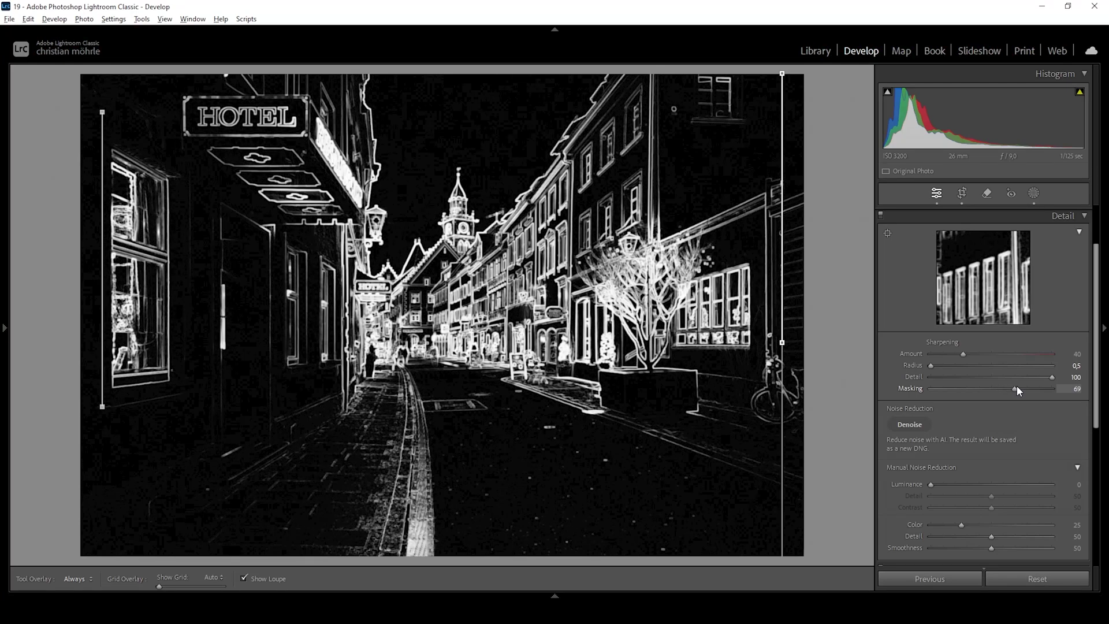
{"action": "left_click_drag", "start_coordinate": [1017, 386], "coordinate": [1017, 386]}
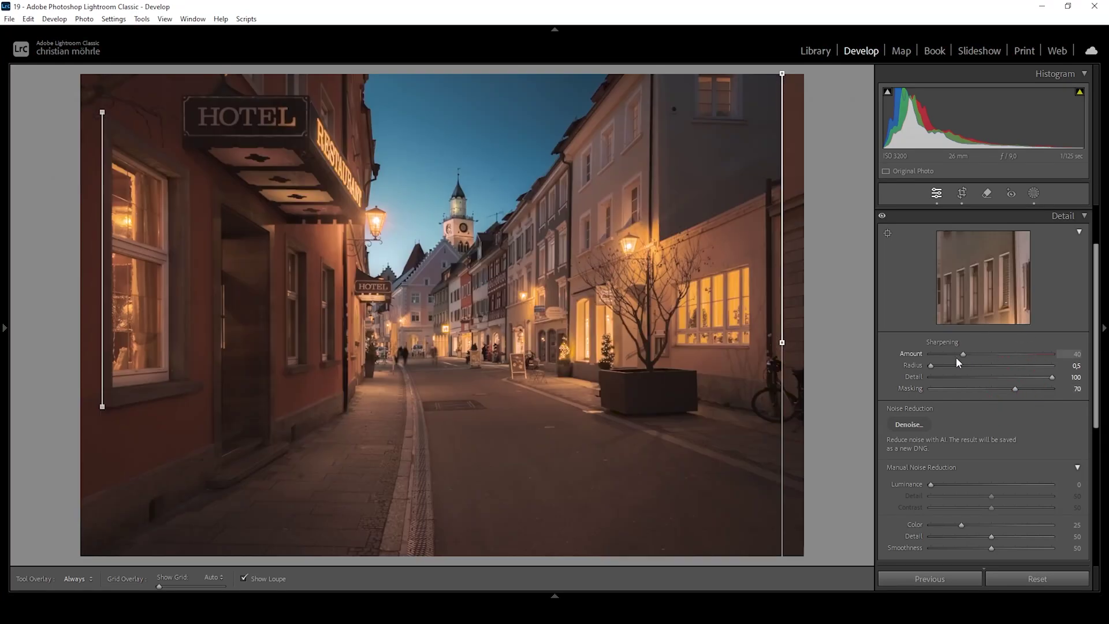
{"action": "left_click_drag", "start_coordinate": [1000, 351], "coordinate": [1000, 351]}
Step: With spot visualization off, use Generative Remove on the branches above the hotel window, the bicycle, and the upper window on the dark grey wall
{"action": "left_click", "coordinate": [937, 192]}
{"action": "left_click", "coordinate": [985, 193]}
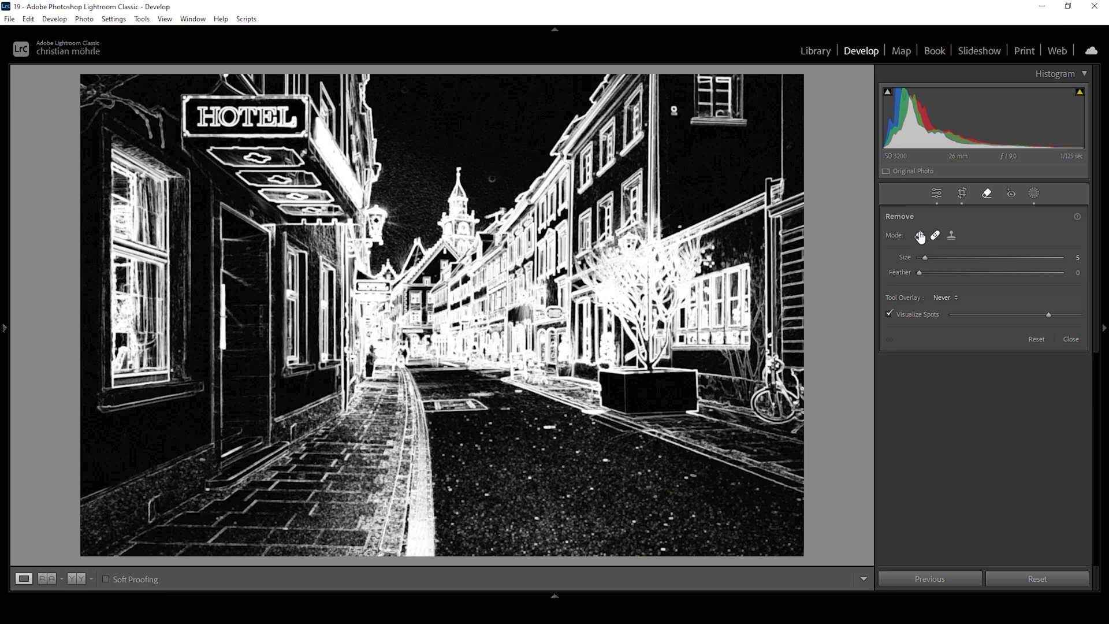
{"action": "left_click", "coordinate": [920, 236]}
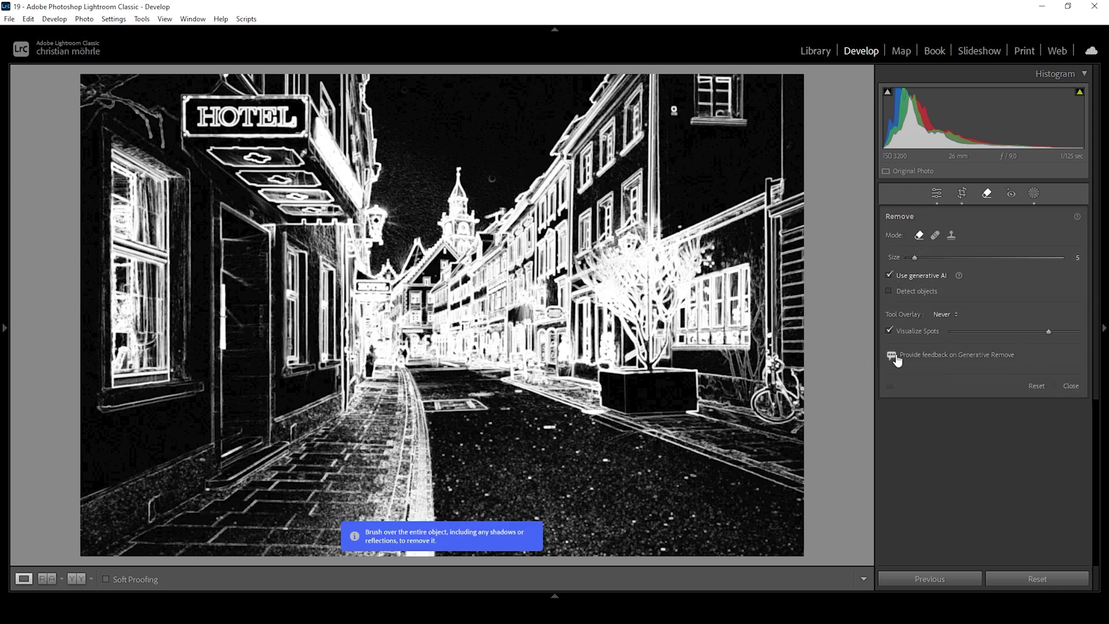
{"action": "left_click", "coordinate": [890, 331]}
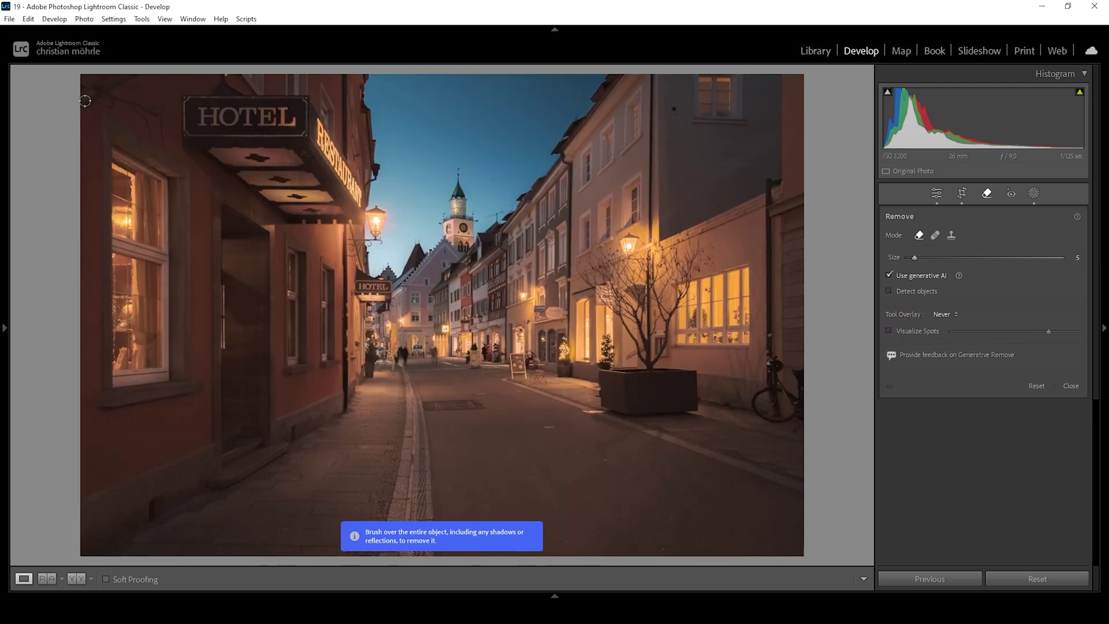
{"action": "mouse_move", "coordinate": [117, 78]}
{"action": "left_mouse_down"}
{"action": "mouse_move", "coordinate": [80, 96]}
{"action": "mouse_move", "coordinate": [108, 74]}
{"action": "mouse_move", "coordinate": [91, 94]}
{"action": "mouse_move", "coordinate": [112, 100]}
{"action": "mouse_move", "coordinate": [91, 118]}
{"action": "mouse_move", "coordinate": [114, 100]}
{"action": "mouse_move", "coordinate": [171, 119]}
{"action": "left_mouse_up"}
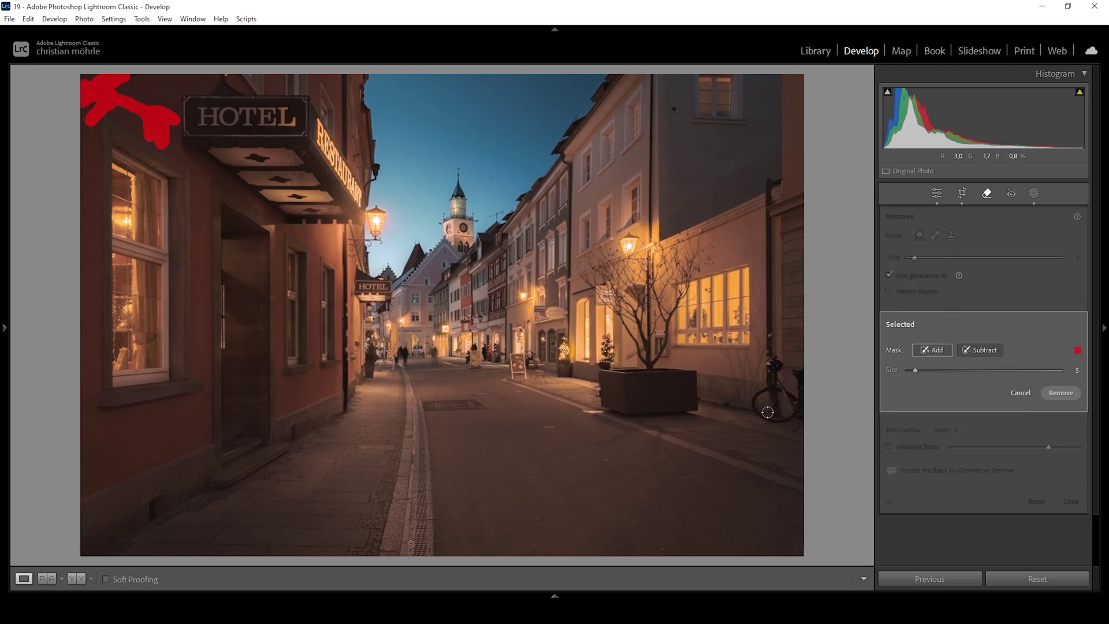
{"action": "mouse_move", "coordinate": [785, 417]}
{"action": "left_mouse_down"}
{"action": "mouse_move", "coordinate": [757, 400]}
{"action": "mouse_move", "coordinate": [773, 421]}
{"action": "mouse_move", "coordinate": [774, 359]}
{"action": "left_mouse_up"}
{"action": "mouse_move", "coordinate": [694, 84]}
{"action": "left_mouse_down"}
{"action": "mouse_move", "coordinate": [693, 121]}
{"action": "mouse_move", "coordinate": [733, 124]}
{"action": "mouse_move", "coordinate": [746, 76]}
{"action": "mouse_move", "coordinate": [708, 72]}
{"action": "mouse_move", "coordinate": [700, 95]}
{"action": "mouse_move", "coordinate": [703, 71]}
{"action": "mouse_move", "coordinate": [696, 113]}
{"action": "mouse_move", "coordinate": [710, 77]}
{"action": "mouse_move", "coordinate": [736, 82]}
{"action": "mouse_move", "coordinate": [725, 117]}
{"action": "mouse_move", "coordinate": [699, 109]}
{"action": "mouse_move", "coordinate": [720, 91]}
{"action": "mouse_move", "coordinate": [731, 114]}
{"action": "left_mouse_up"}
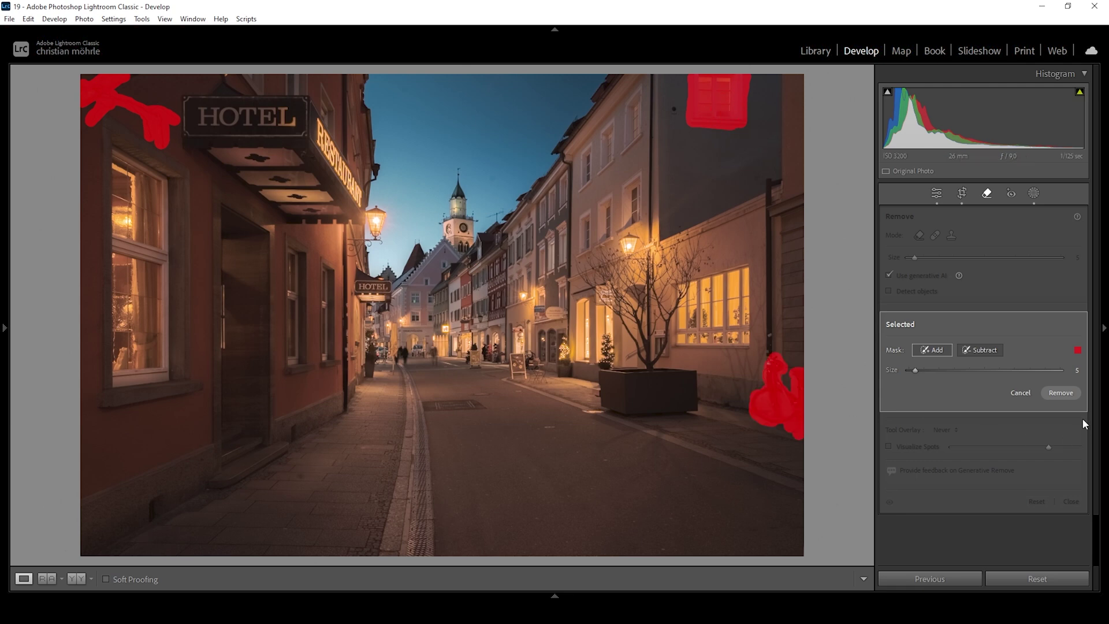
{"action": "left_click", "coordinate": [1073, 393]}
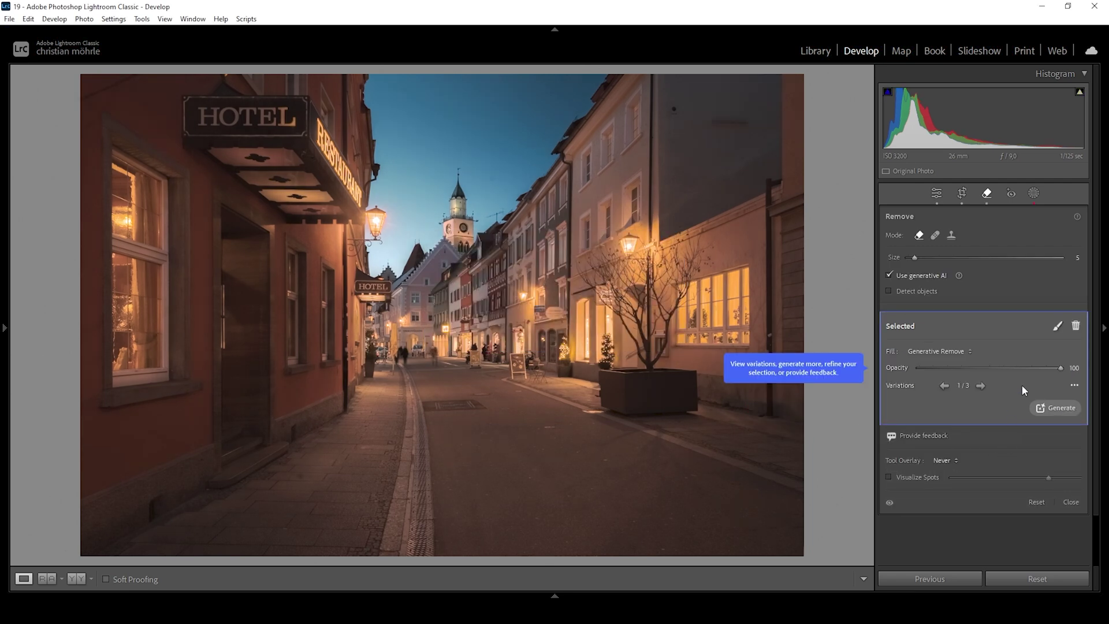
{"action": "left_click", "coordinate": [980, 386]}
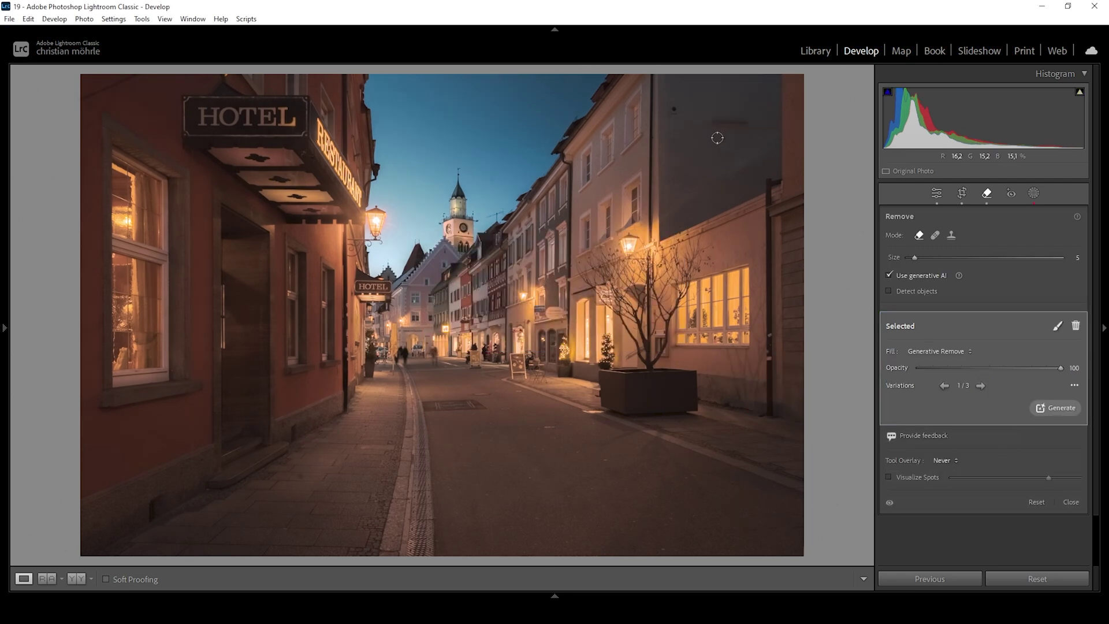
Step: Clean up the leftover marks on the dark grey wall and in the hotel facade's upper corner with Generative Remove
{"action": "left_click_drag", "start_coordinate": [714, 121], "coordinate": [744, 124]}
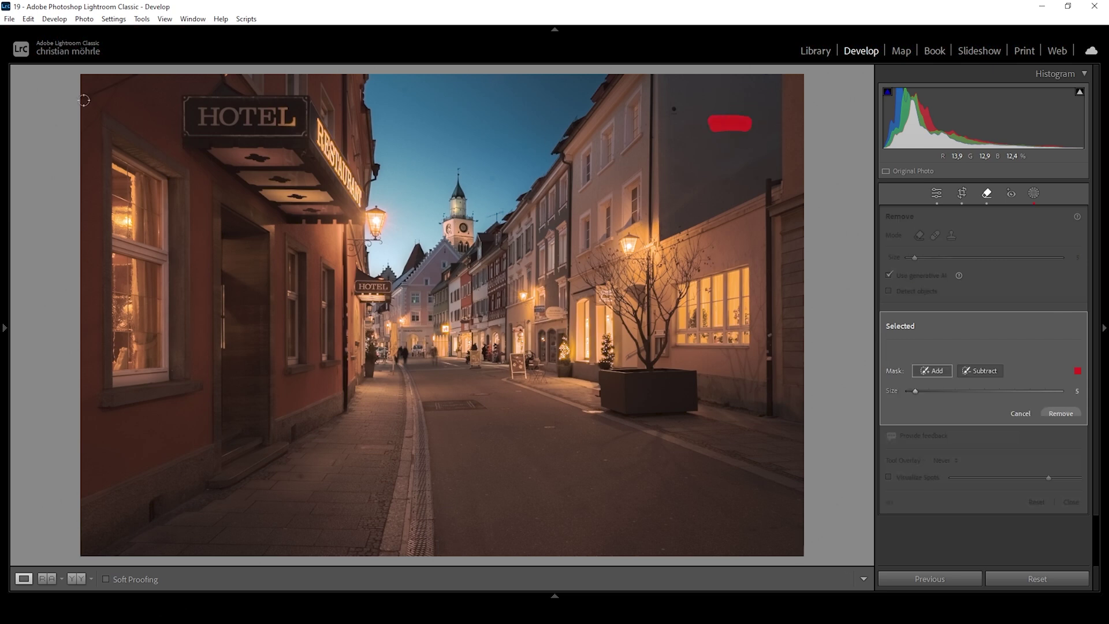
{"action": "left_click_drag", "start_coordinate": [88, 121], "coordinate": [107, 90]}
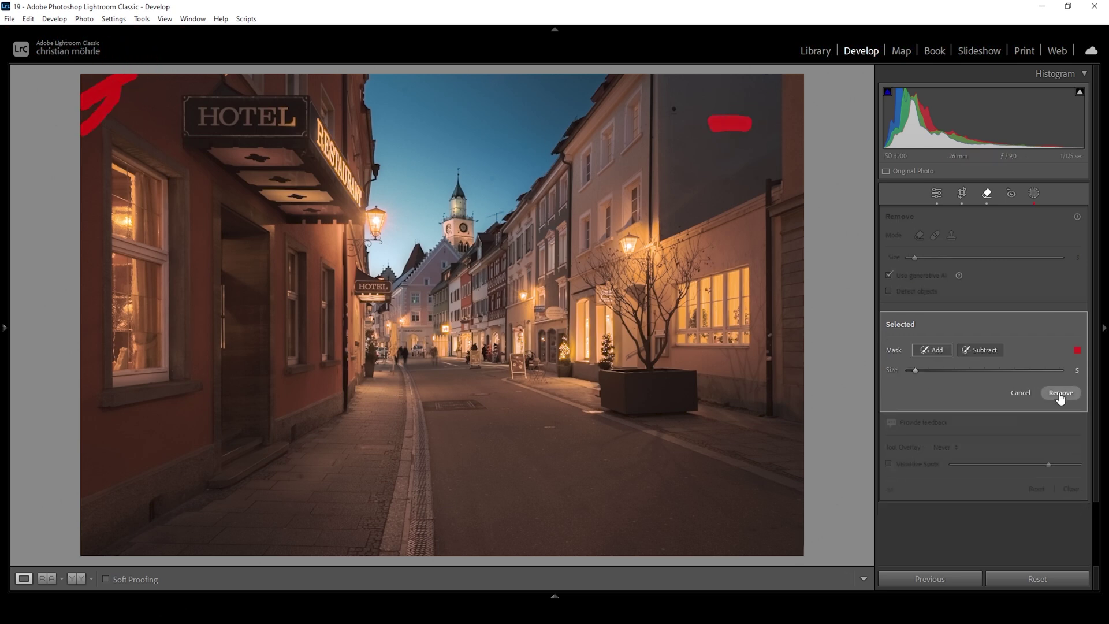
{"action": "left_click", "coordinate": [1061, 392]}
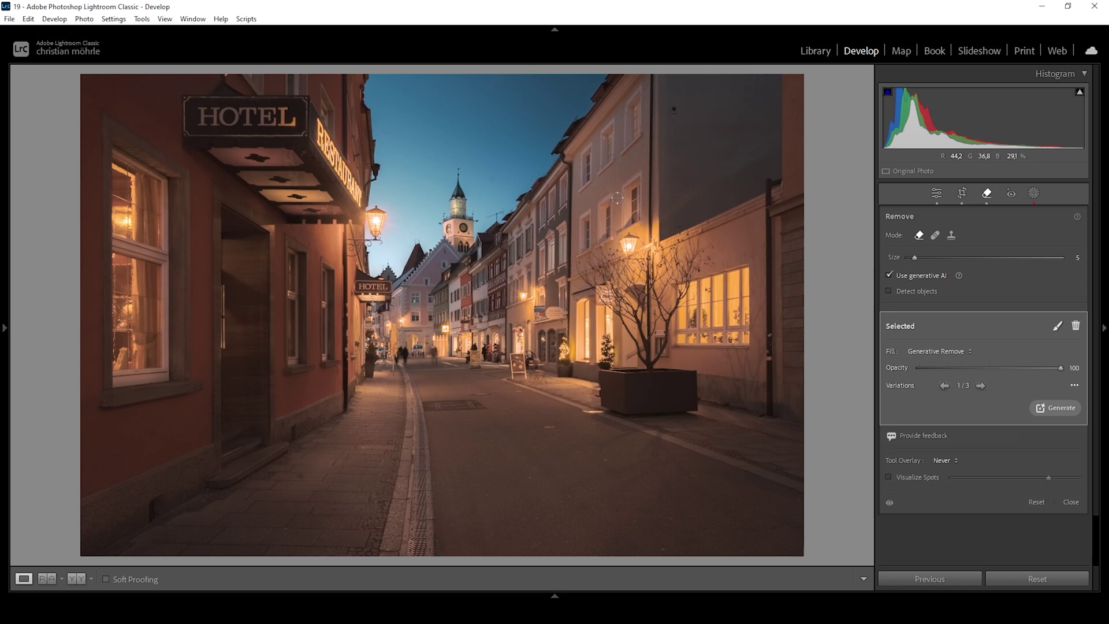
Step: Remove the pedestrians down the street and the bright handle on the hotel door with Generative Remove at brush Size 4
{"action": "left_click_drag", "start_coordinate": [431, 367], "coordinate": [433, 354]}
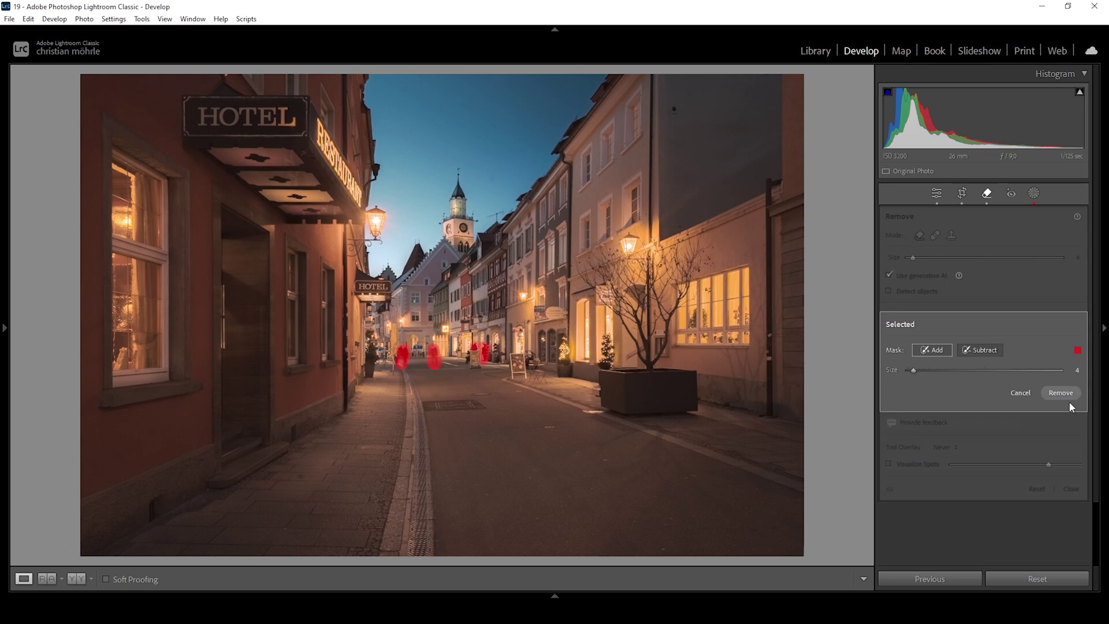
{"action": "left_click", "coordinate": [1068, 398]}
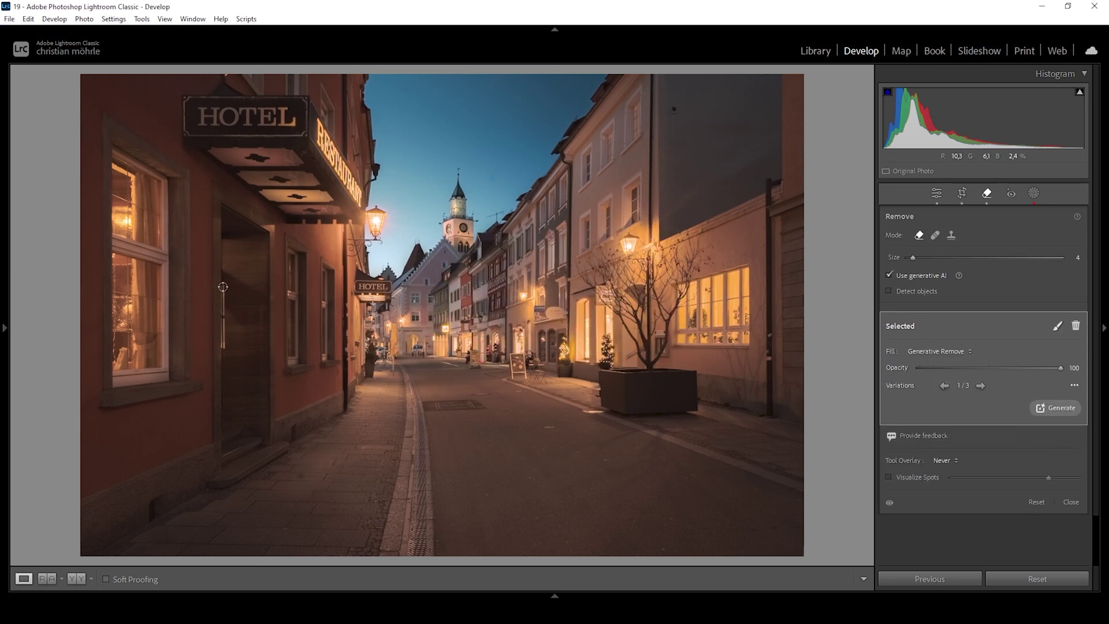
{"action": "left_click_drag", "start_coordinate": [221, 288], "coordinate": [222, 348]}
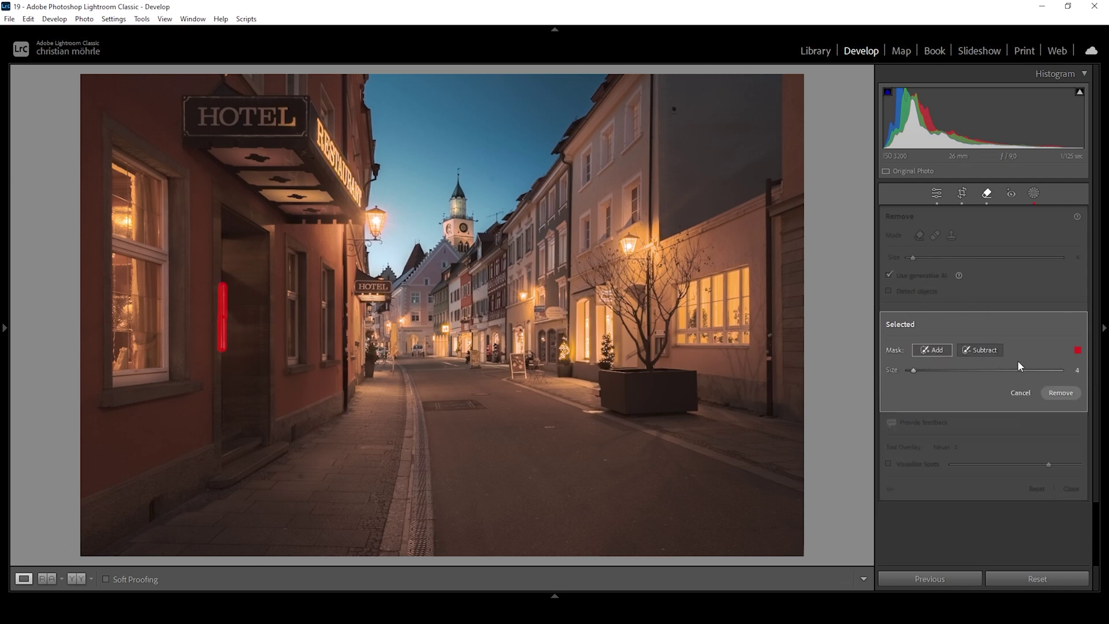
{"action": "key", "text": "Return"}
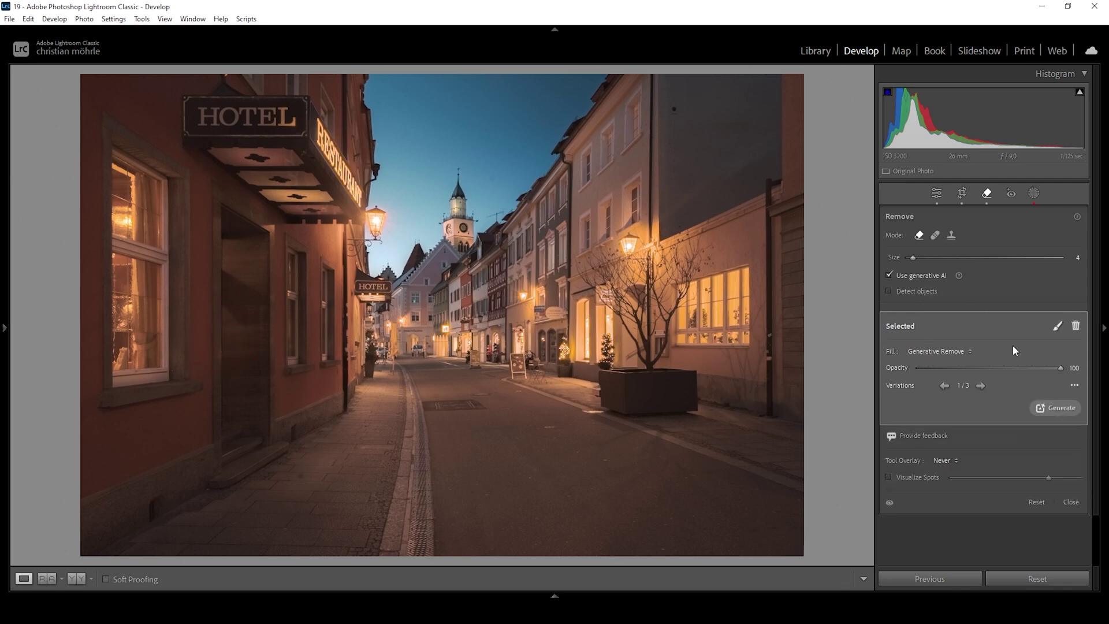